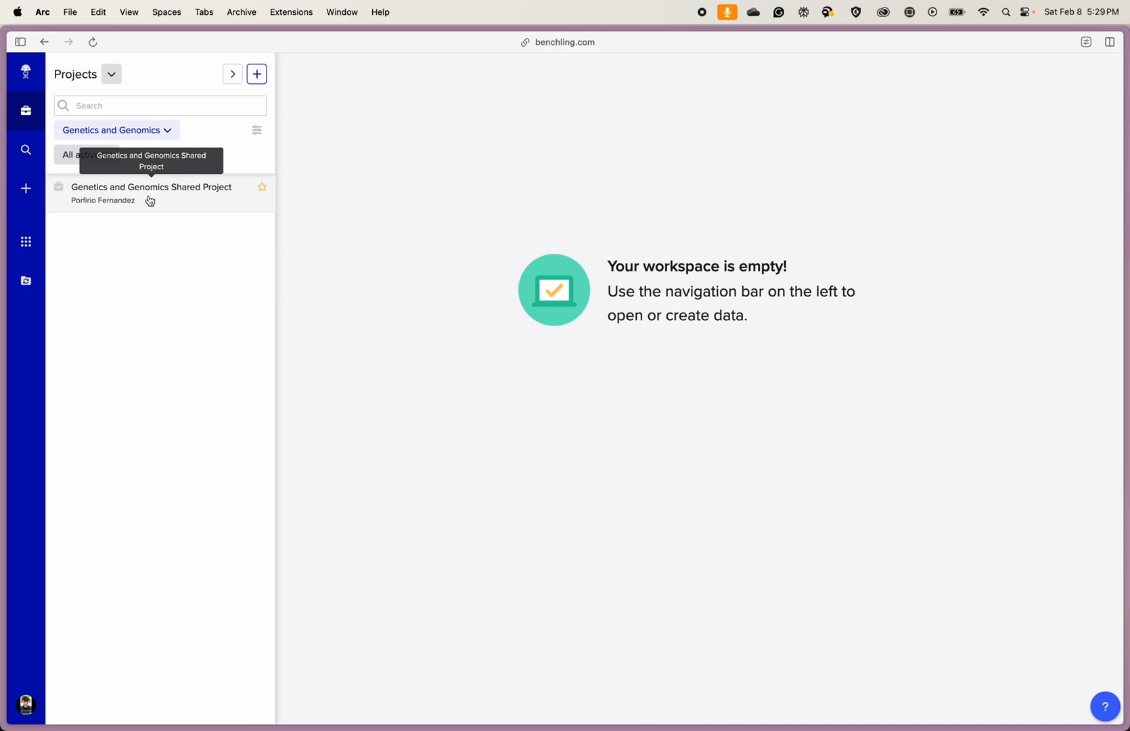
- Open the test folder inside Genetics and Genomics Shared Project, under PTC and genotyping
click(178, 199)
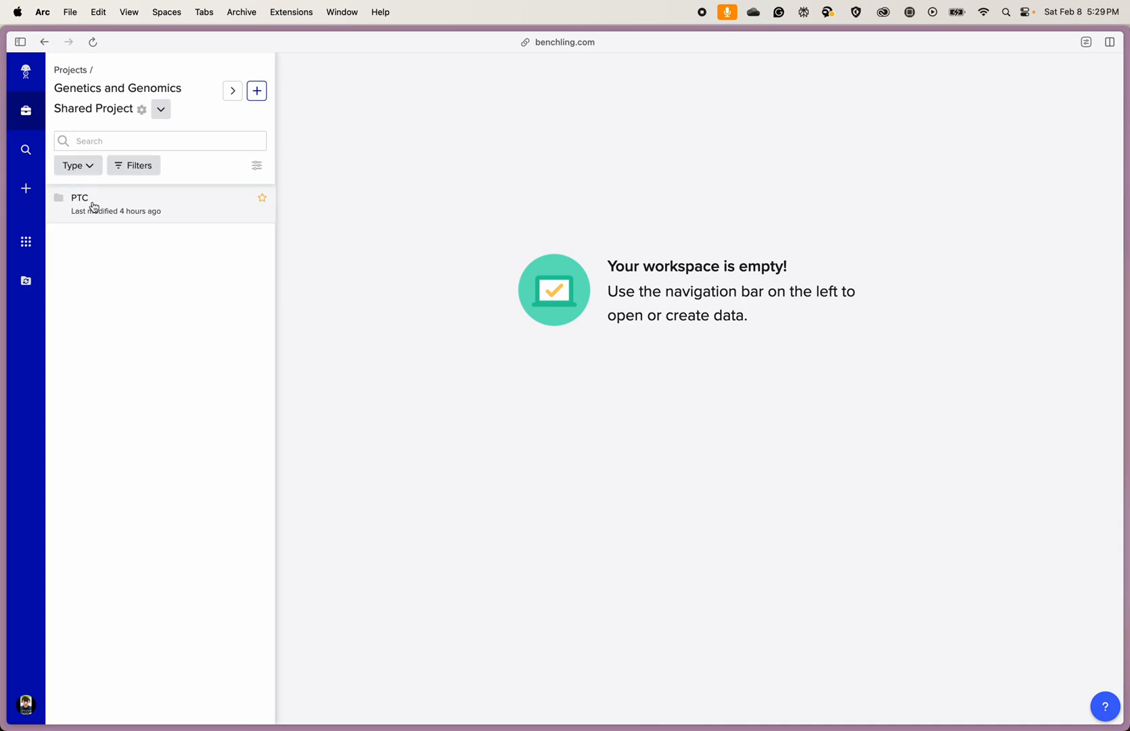
click(125, 209)
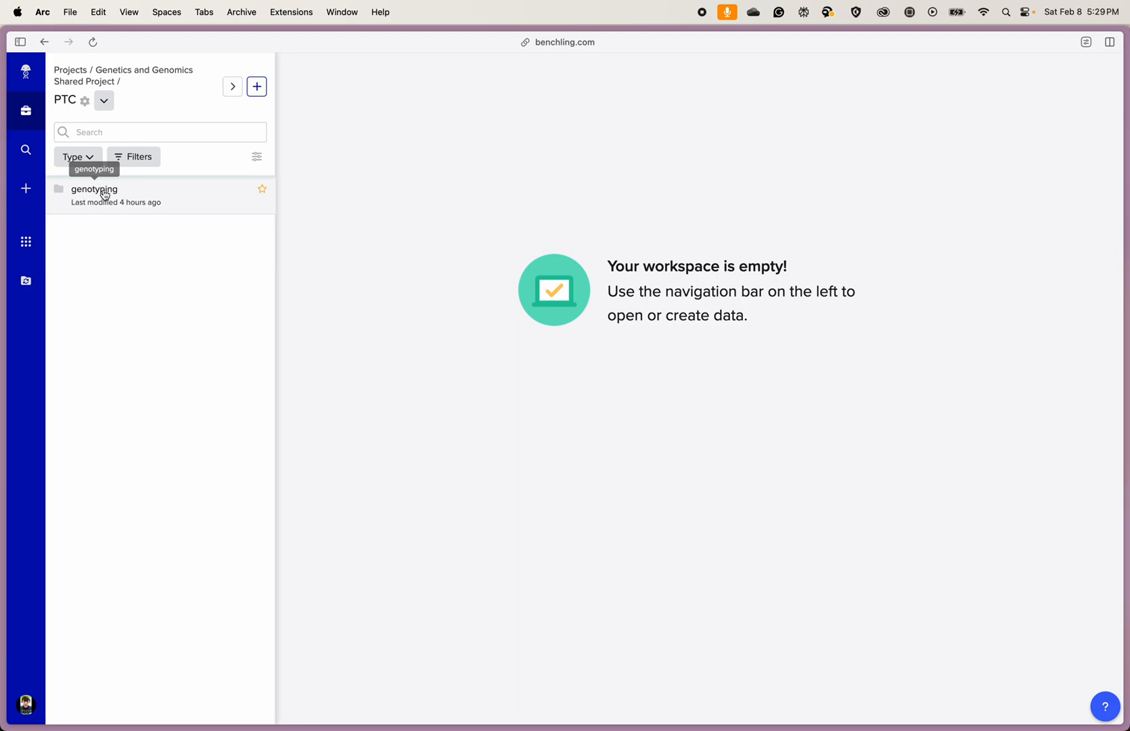
click(105, 193)
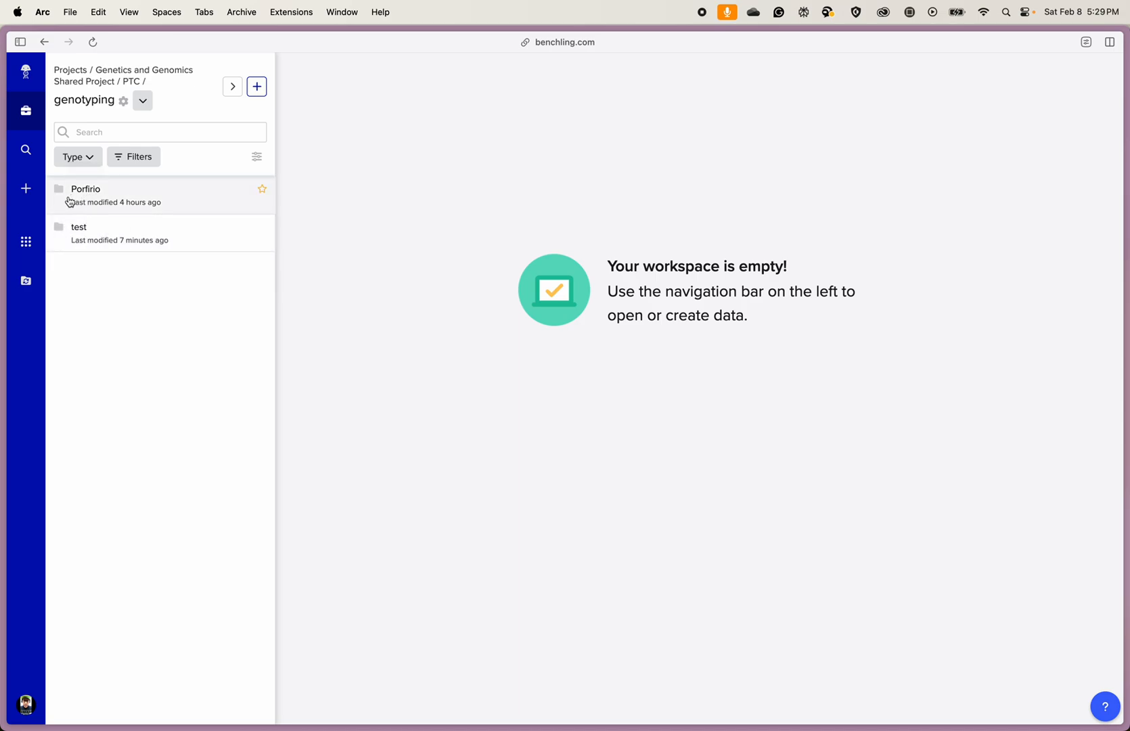
click(263, 97)
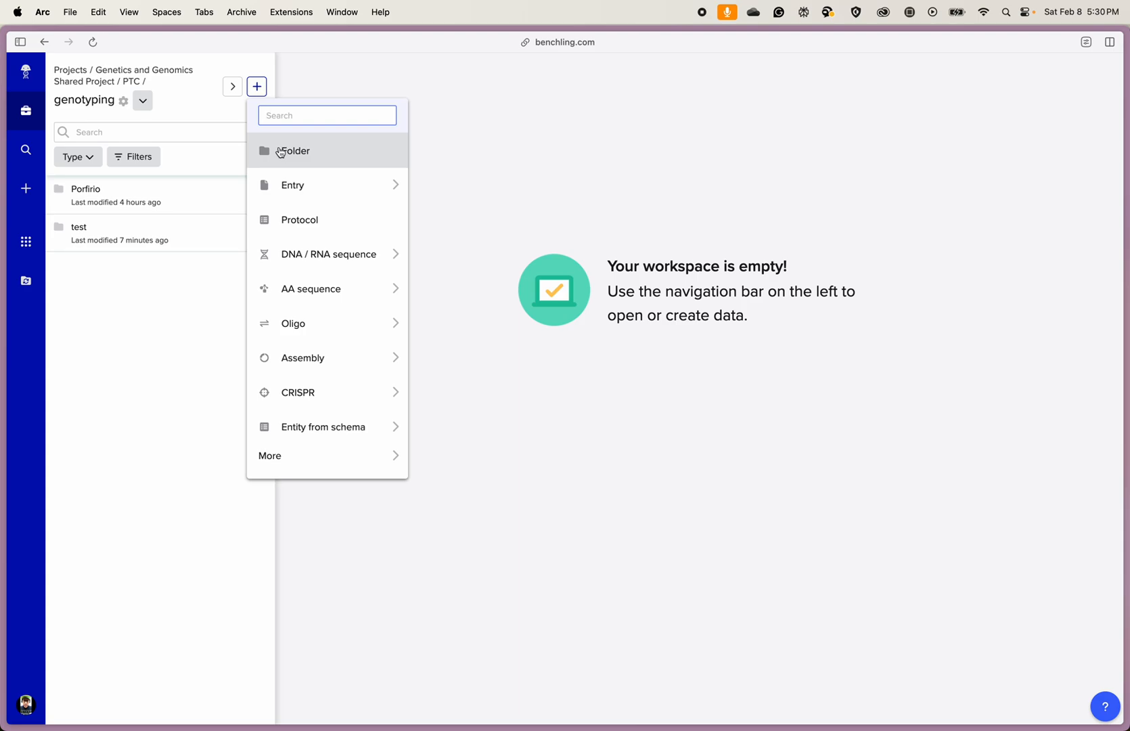
click(139, 240)
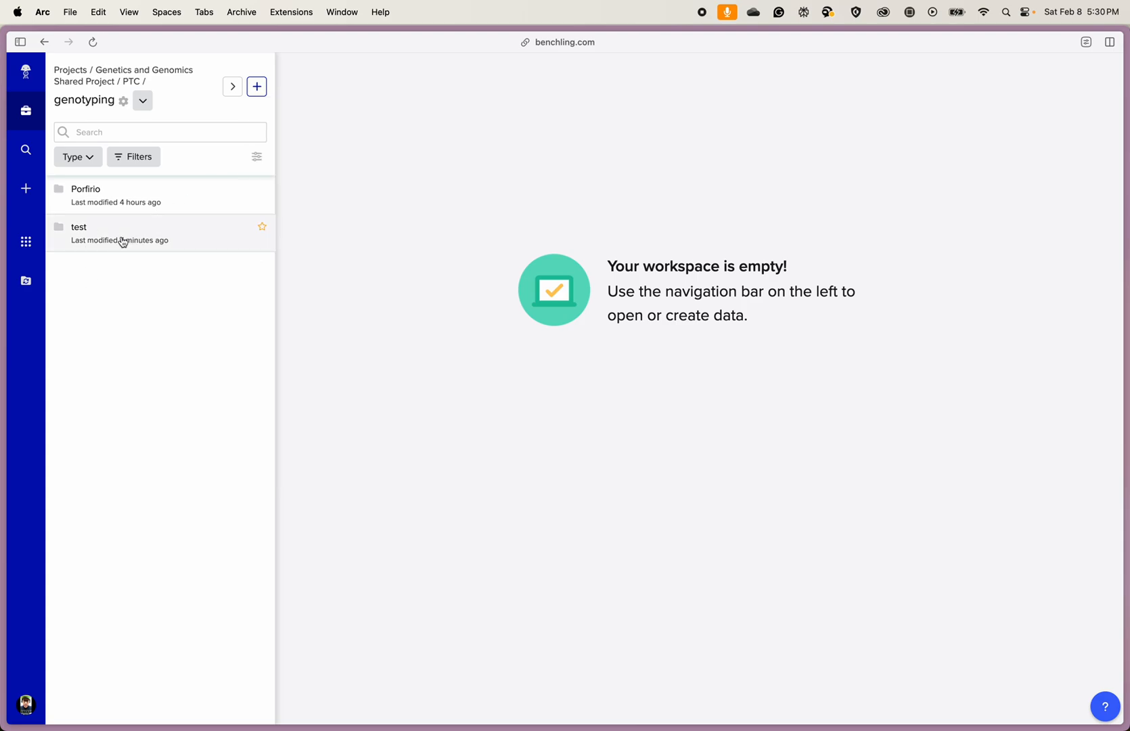
click(122, 240)
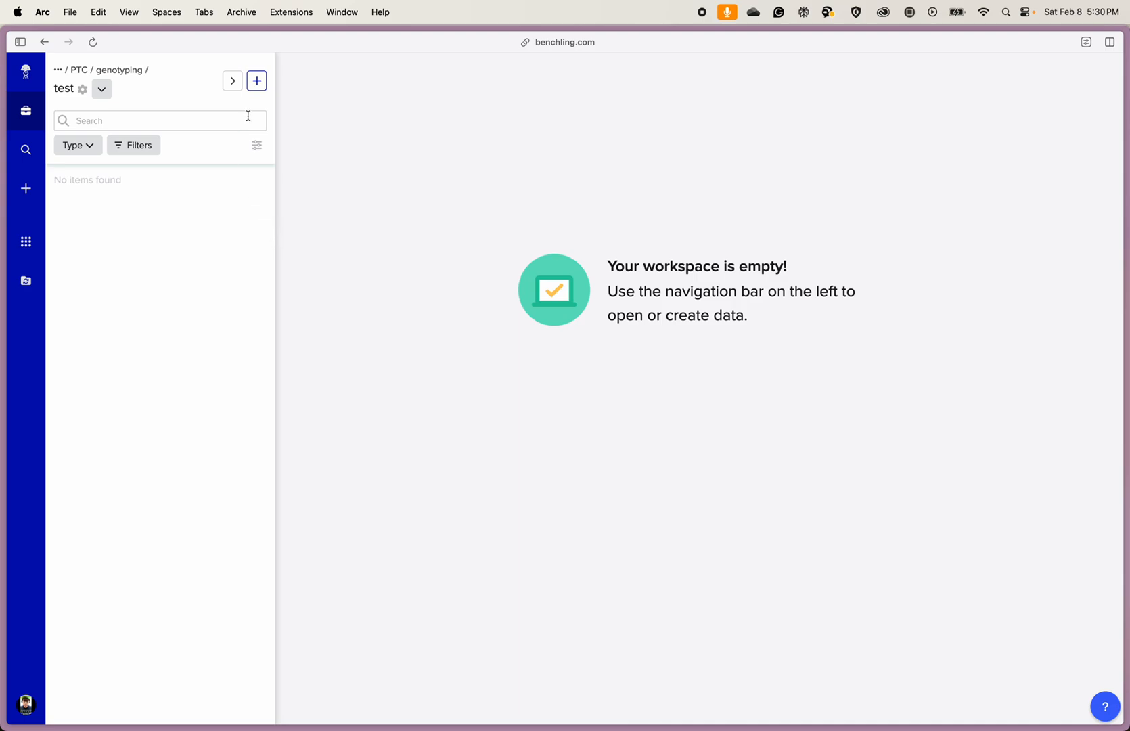
- Start a DNA / RNA sequence import into the test folder, using a database as the source
click(257, 84)
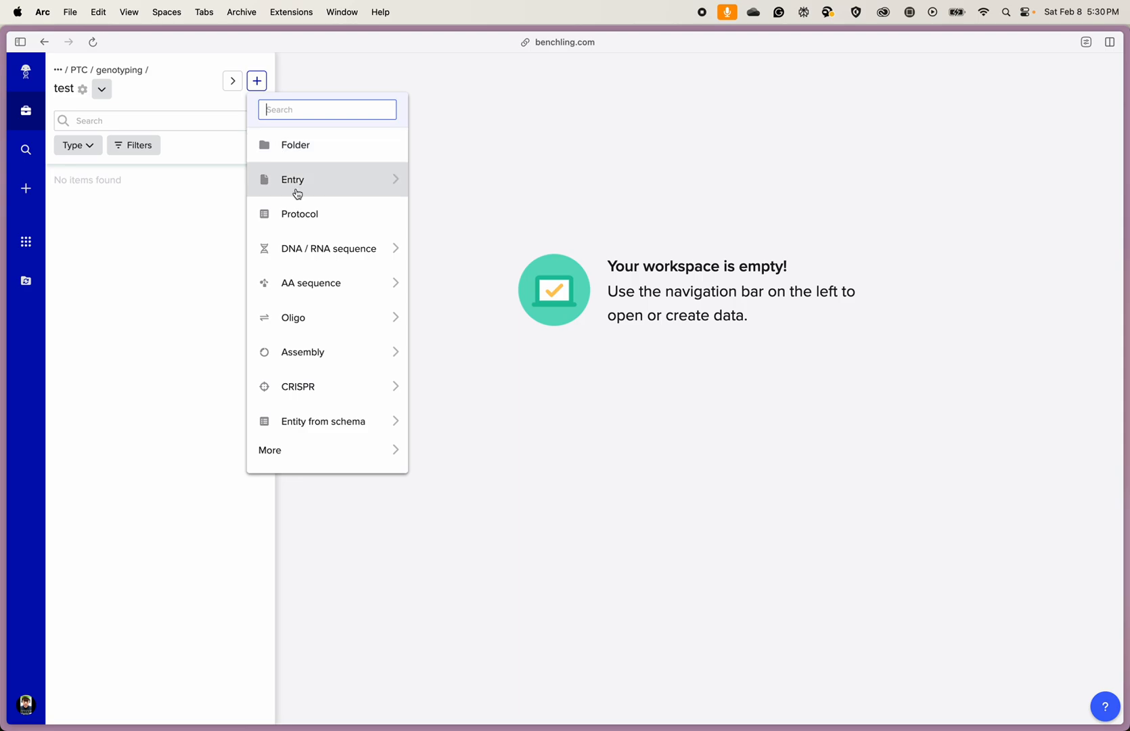
mouse_move(321, 253)
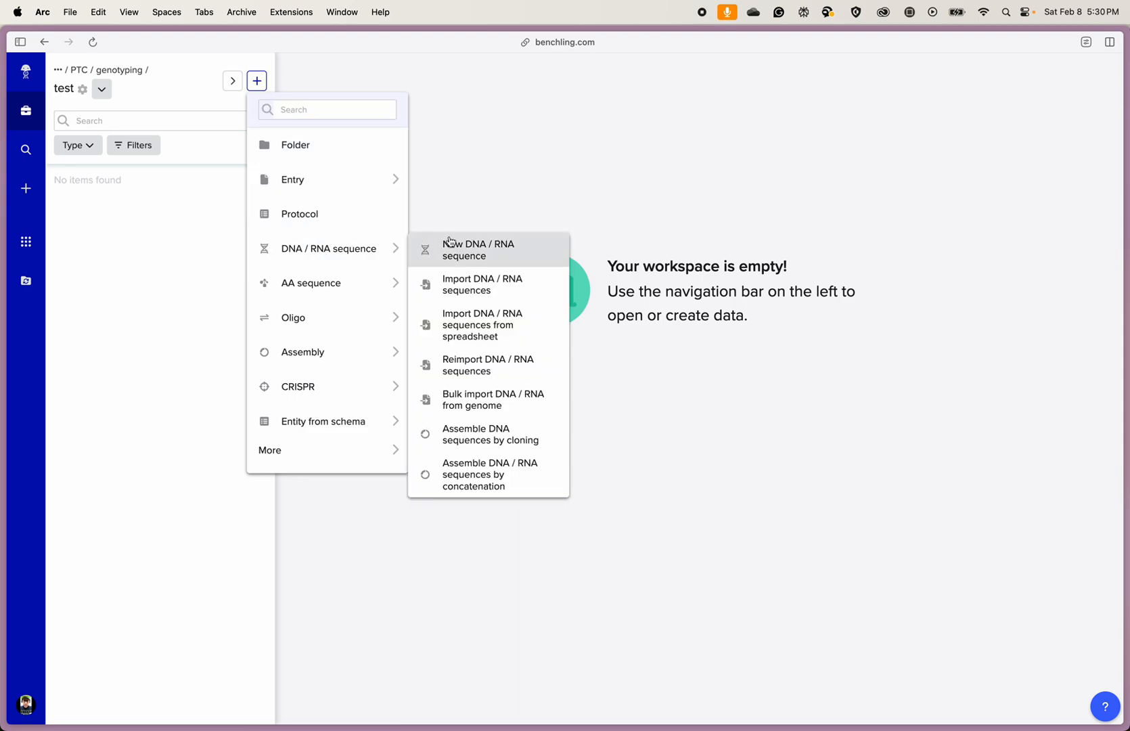
click(497, 291)
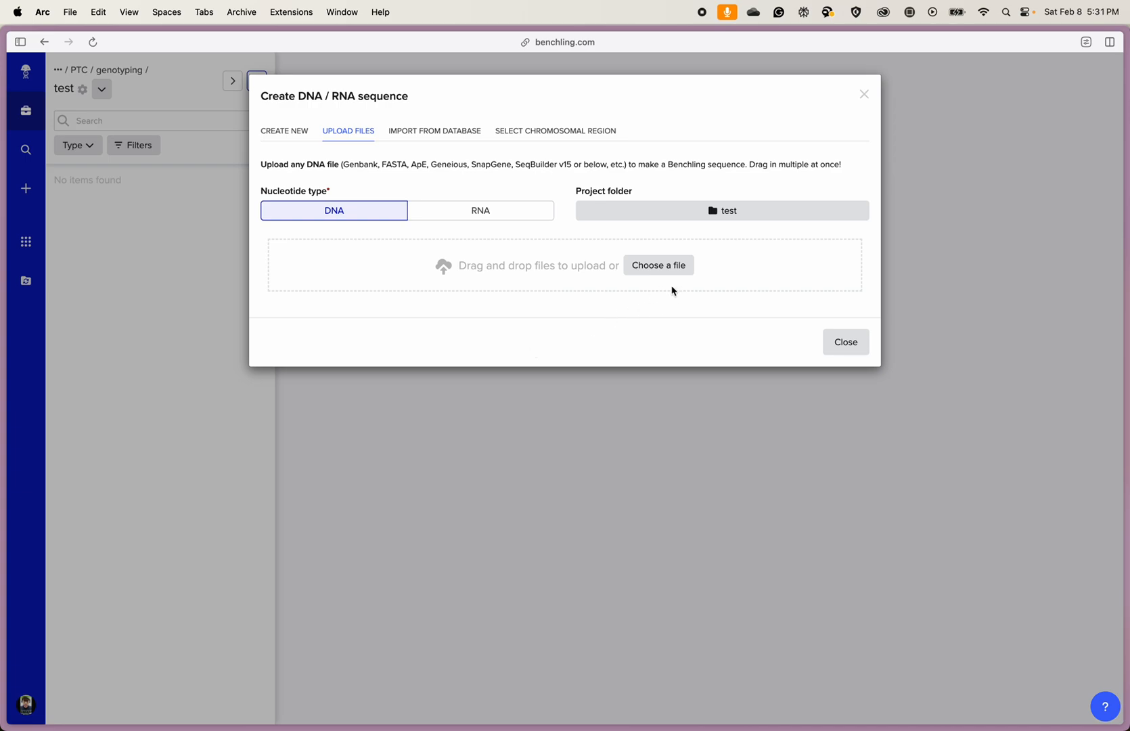
click(418, 137)
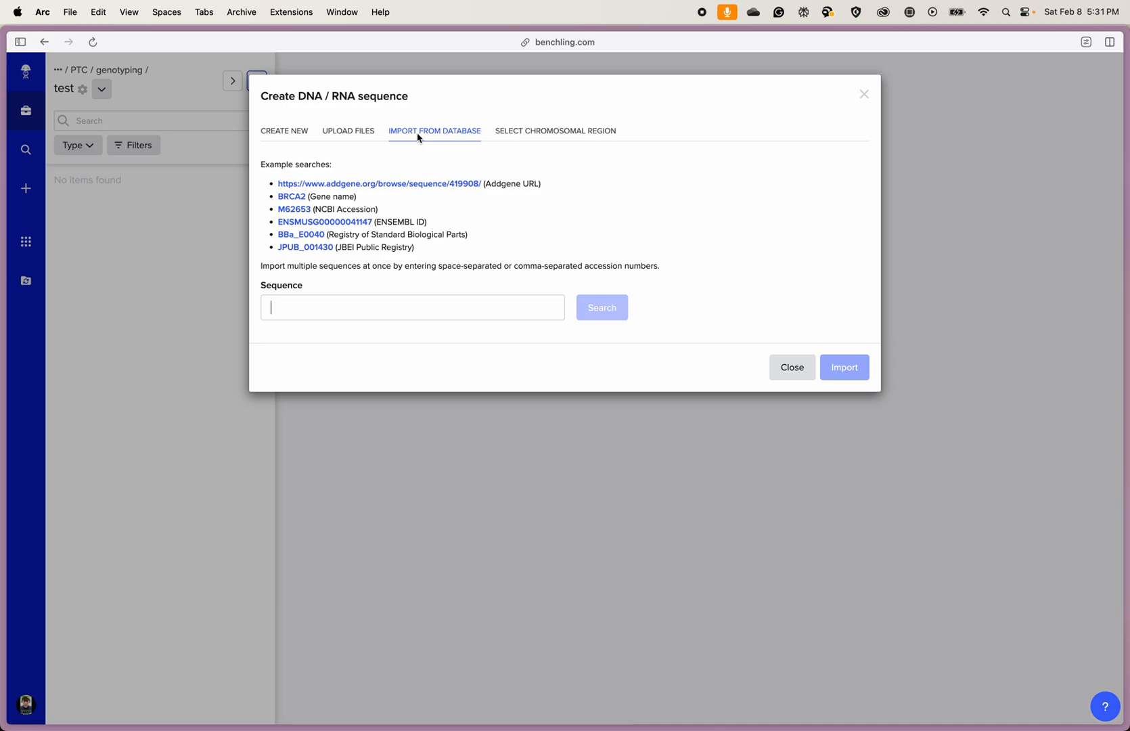
click(366, 132)
mouse_move(415, 164)
mouse_down()
mouse_move(464, 177)
mouse_move(644, 170)
mouse_move(416, 164)
mouse_up()
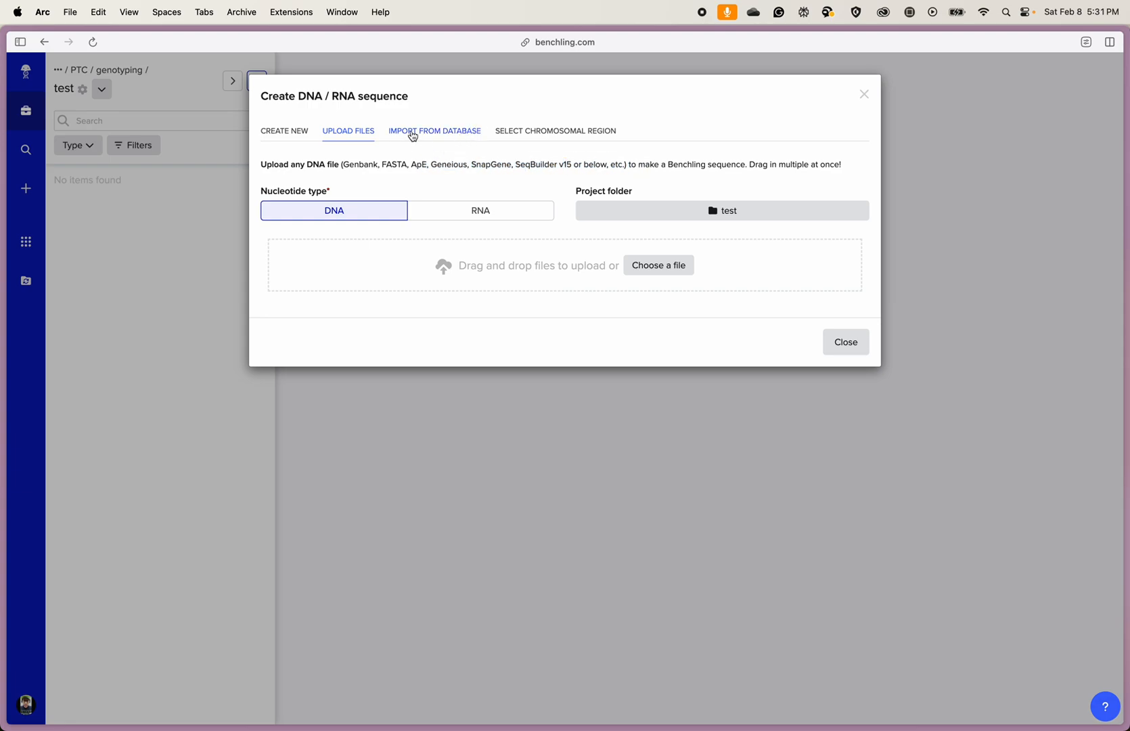
click(531, 131)
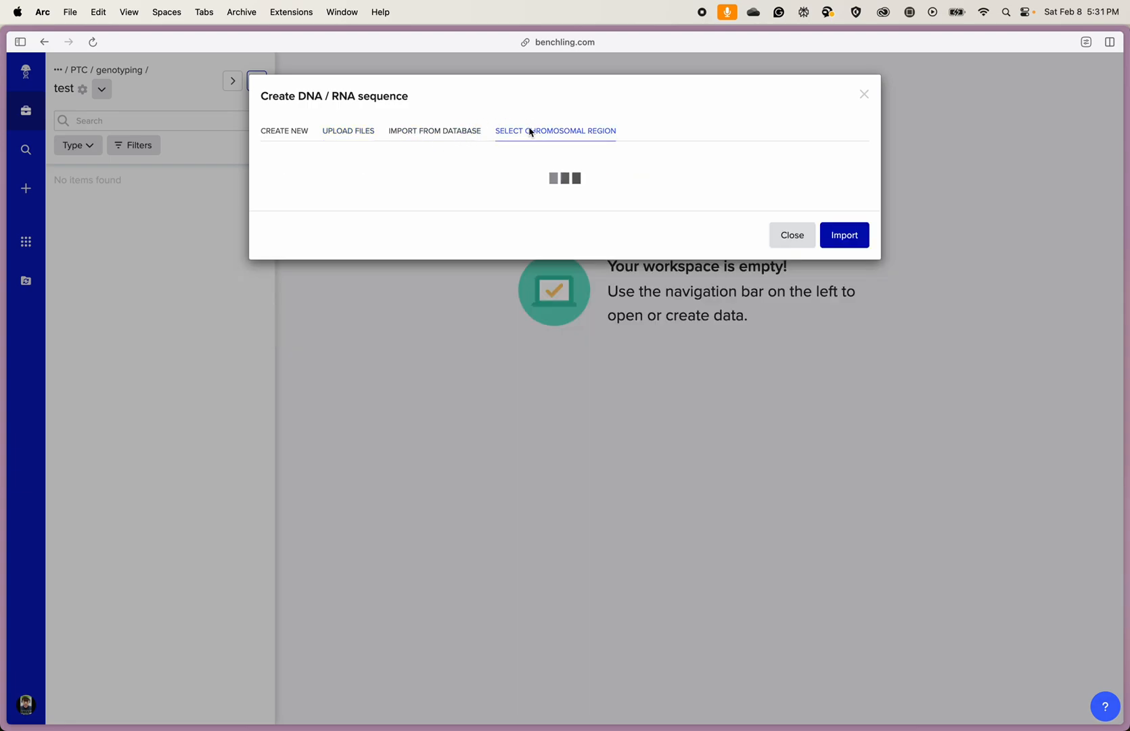
click(451, 136)
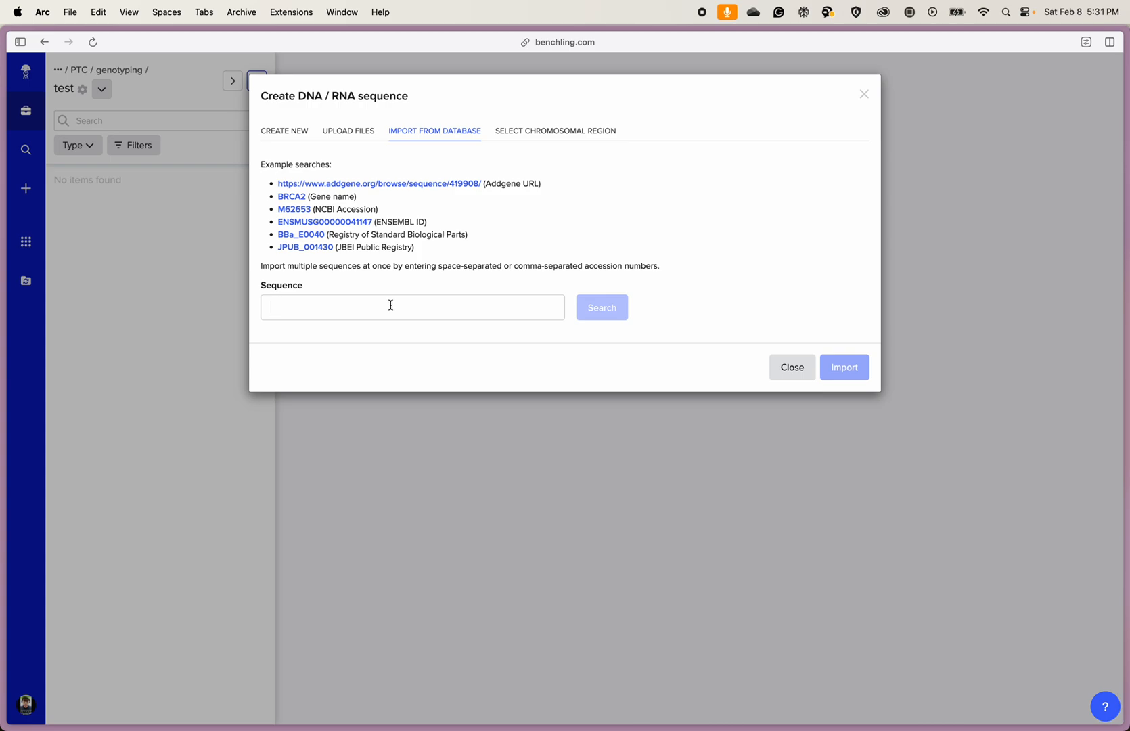
- Search the database for the gene tas2r38 in the human genome GRCh38
text(tas)
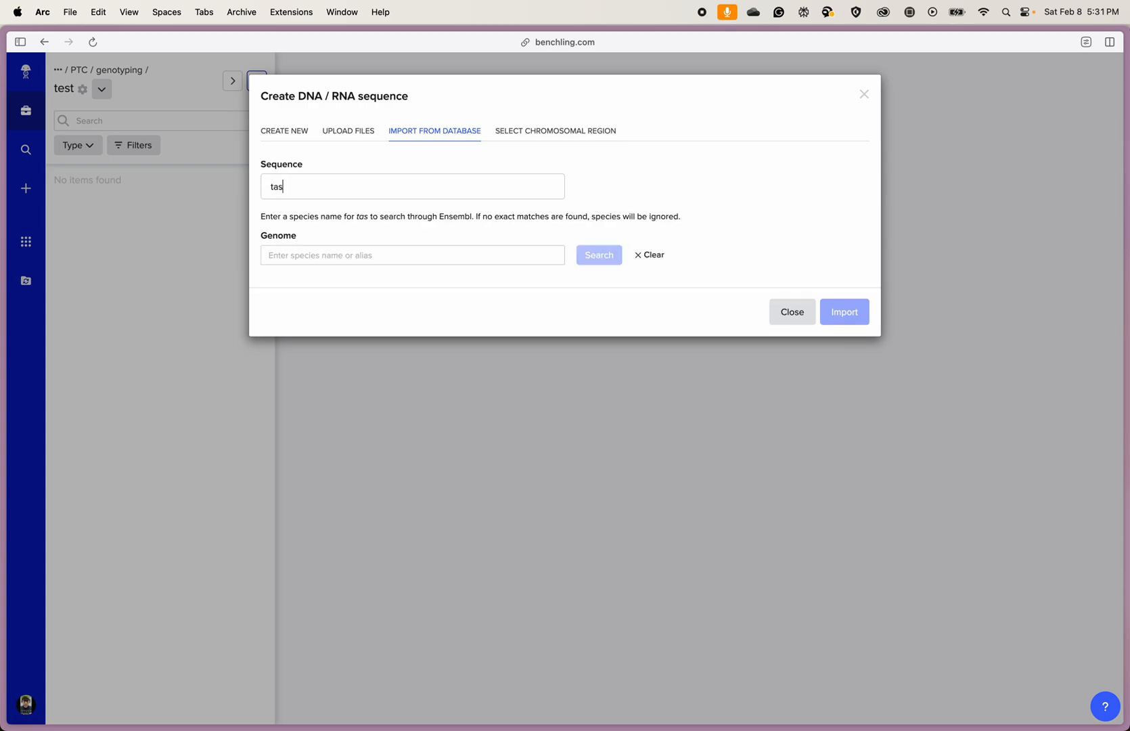
text(2r2)
key(BackSpace)
text(3)
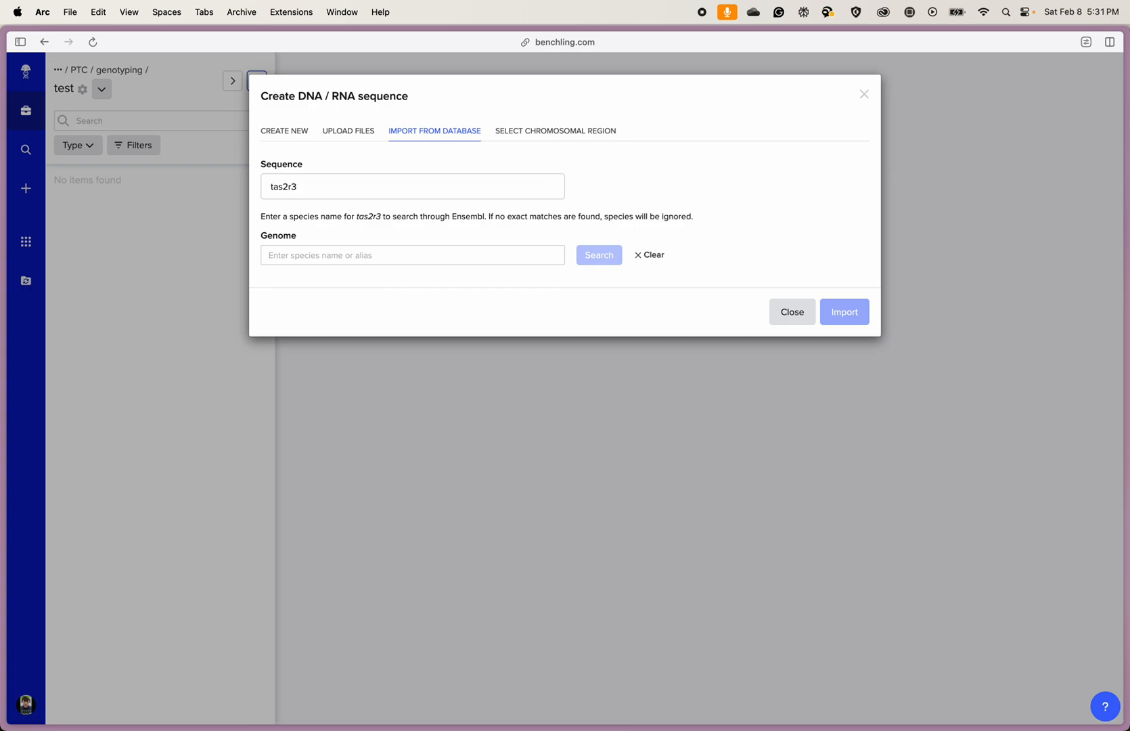
text(8)
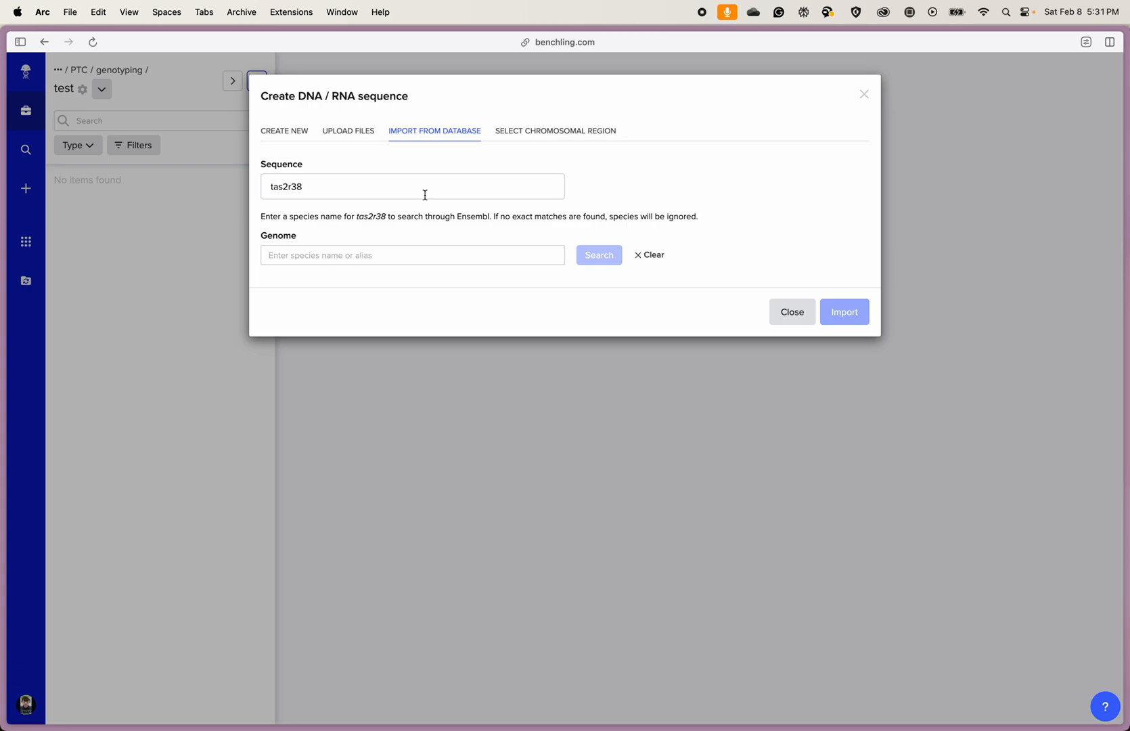
key(Return)
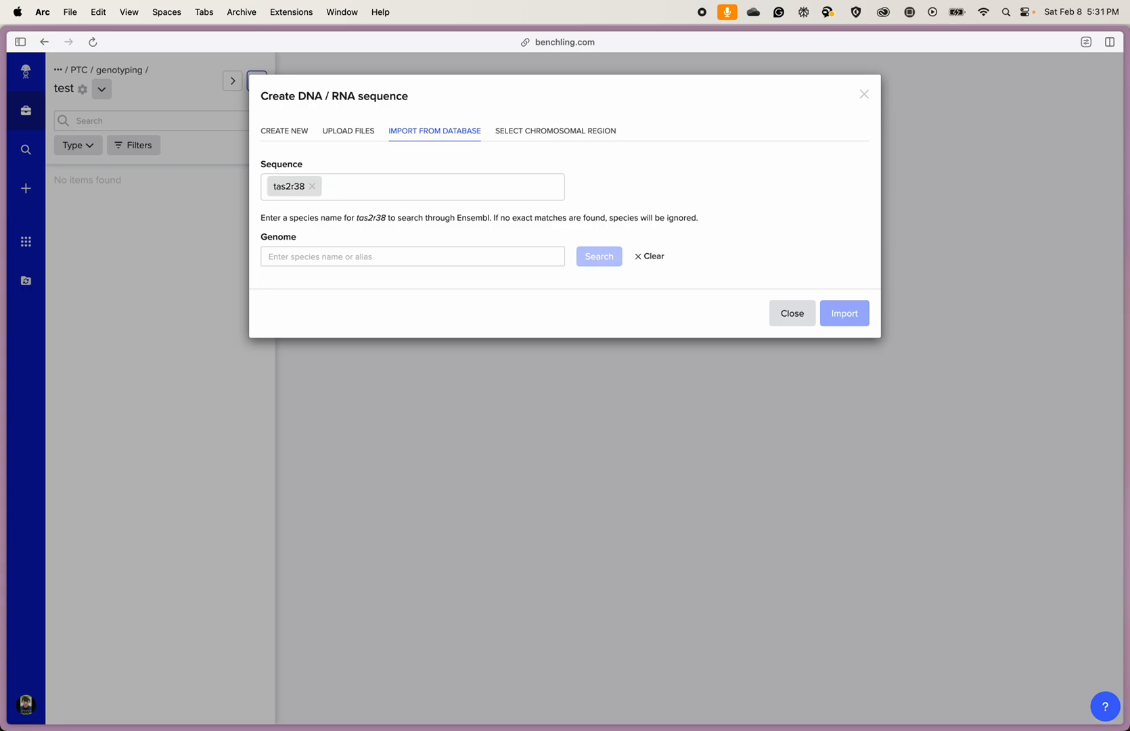
click(381, 255)
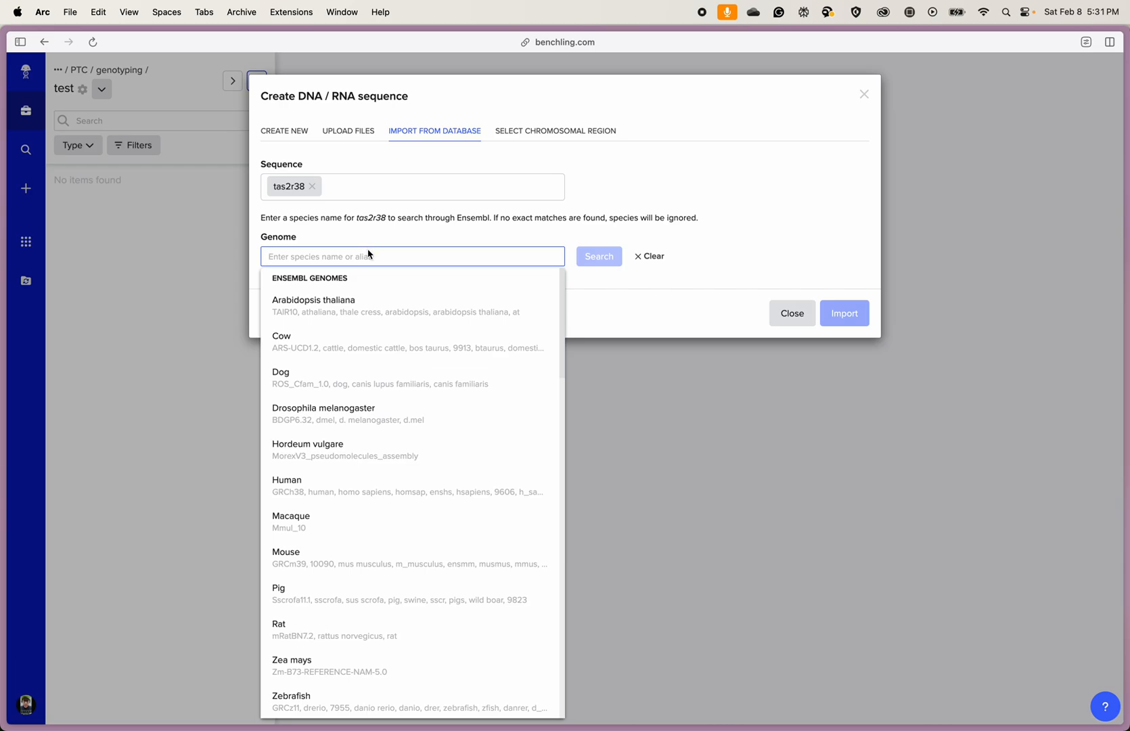
click(321, 480)
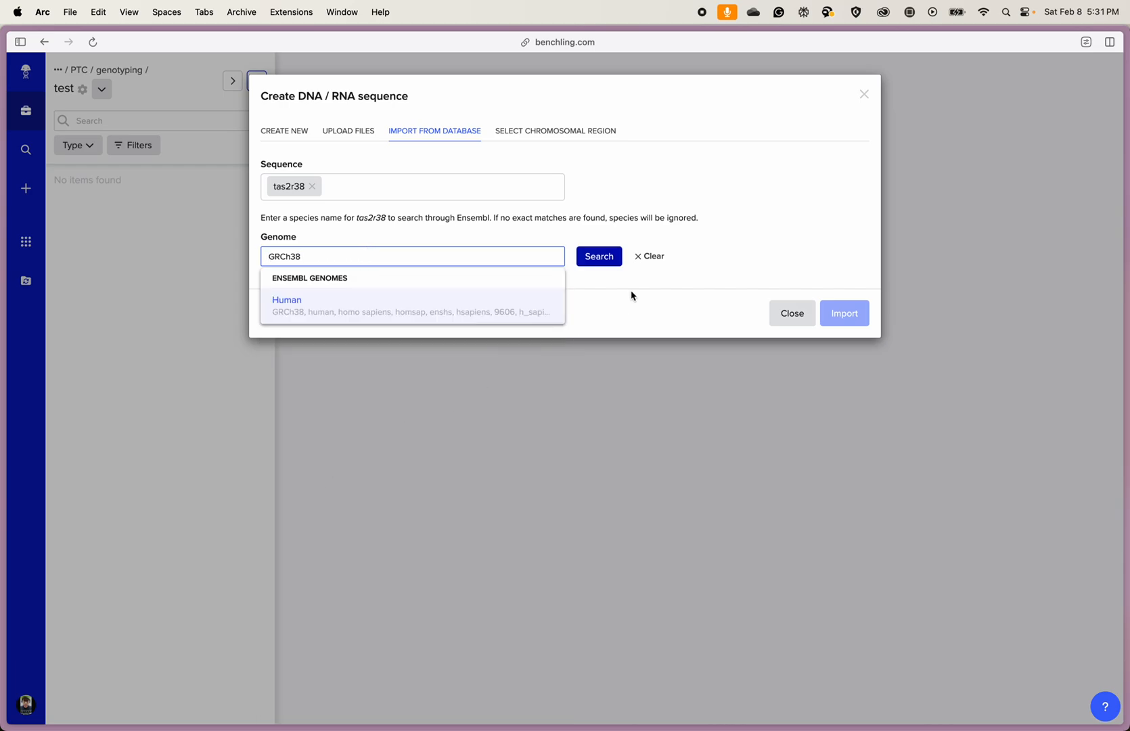
click(605, 261)
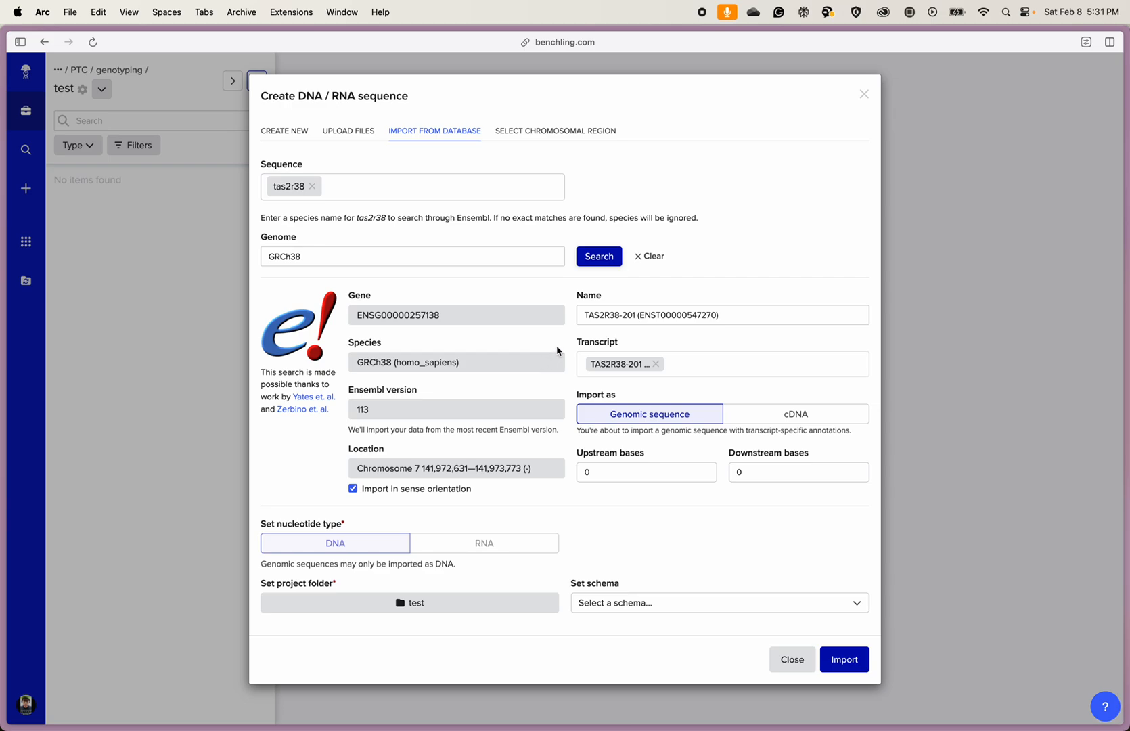
- Import TAS2R38-201 as a genomic sequence with 0 upstream and 0 downstream bases into the test folder
click(658, 470)
double_click(606, 464)
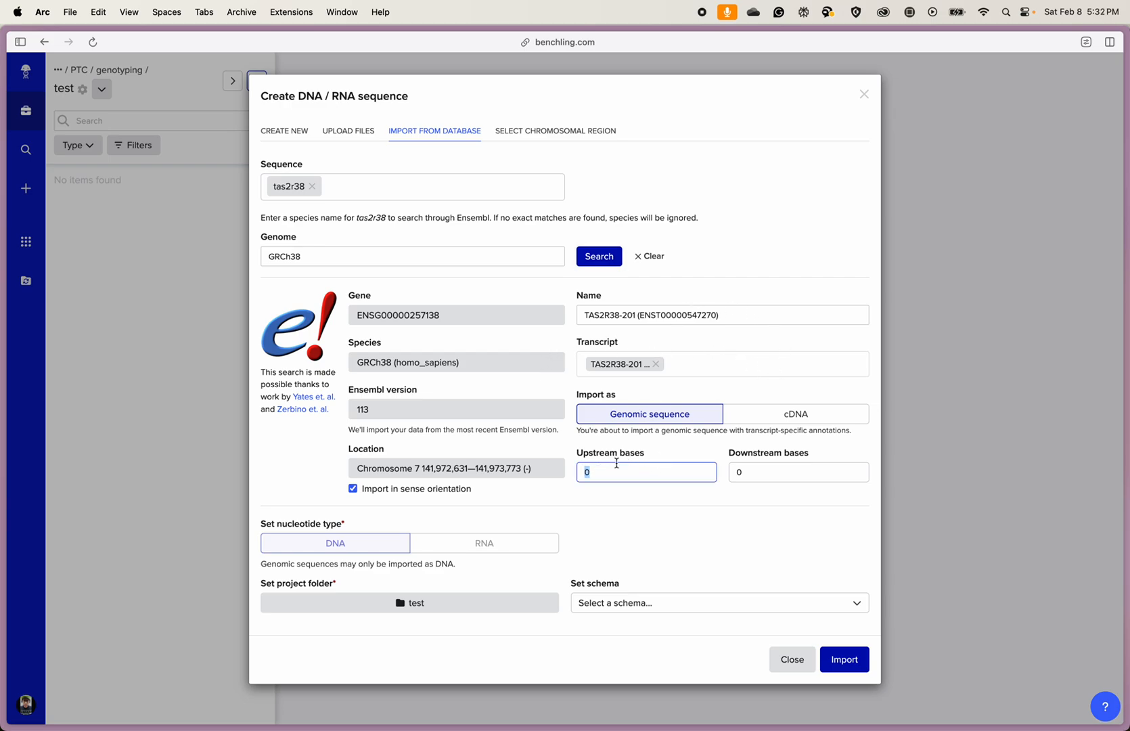
double_click(738, 471)
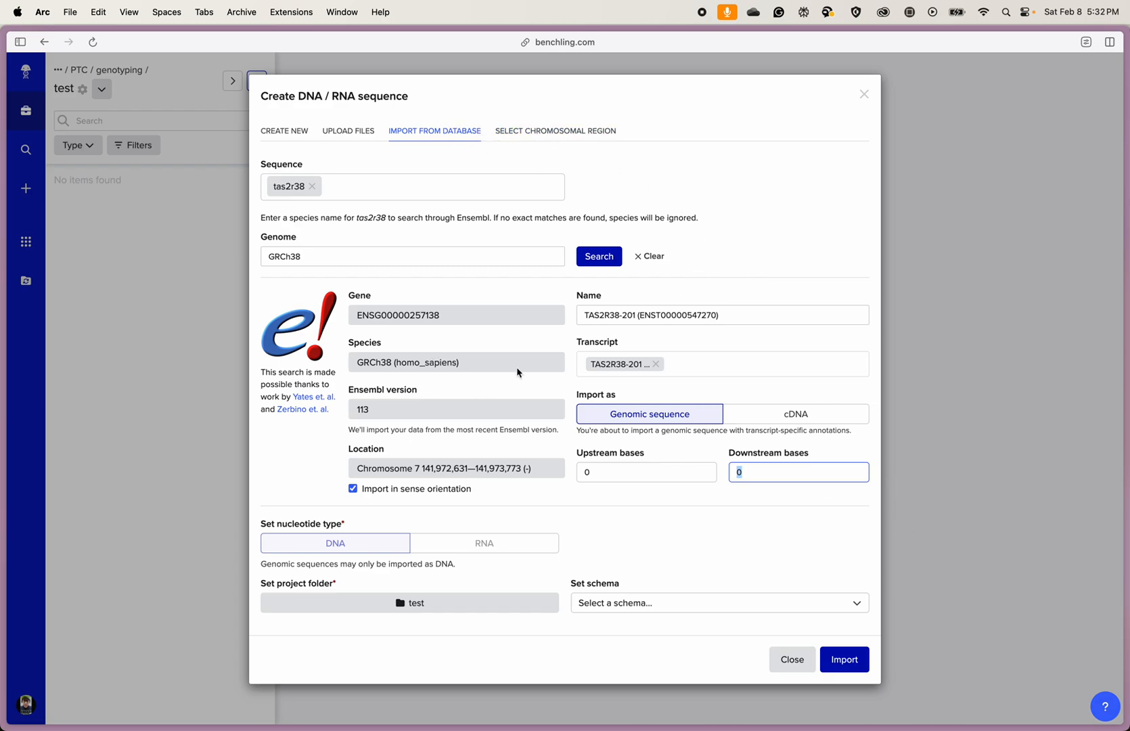
click(854, 660)
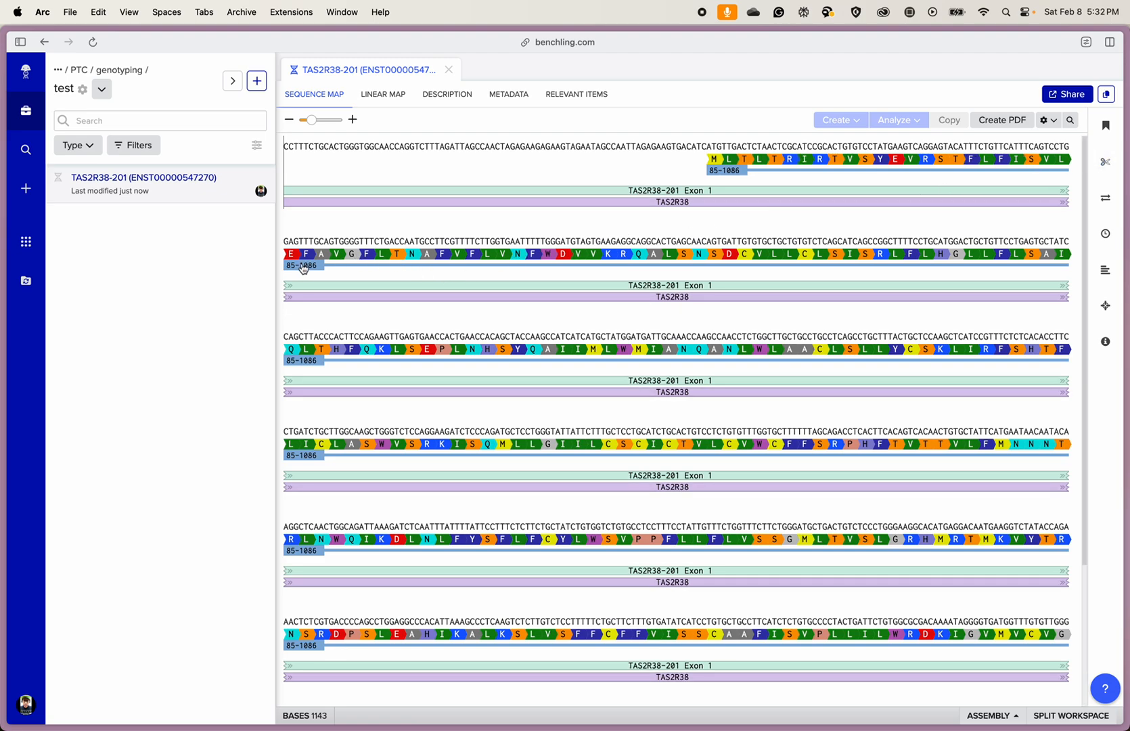
- Select the TAS2R38-201 Exon 1 annotation and the TAS2R38 gene annotation in turn to inspect how far each extends
click(710, 289)
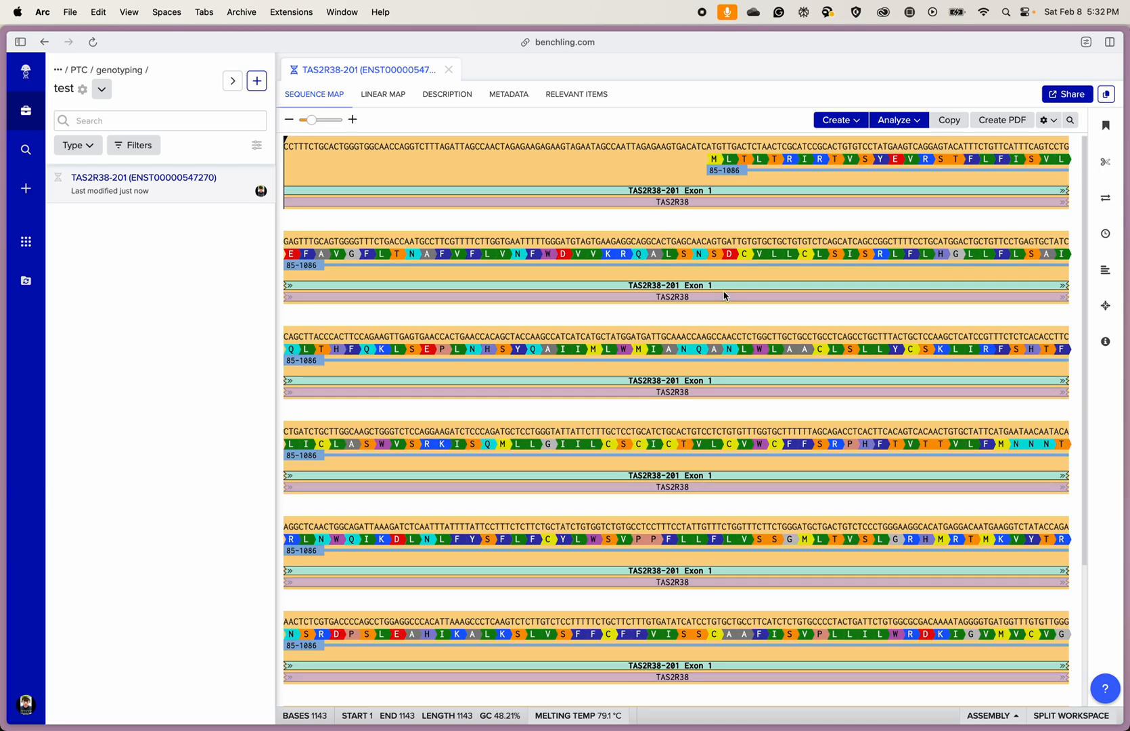
click(721, 298)
scroll(645, 240, down, 3)
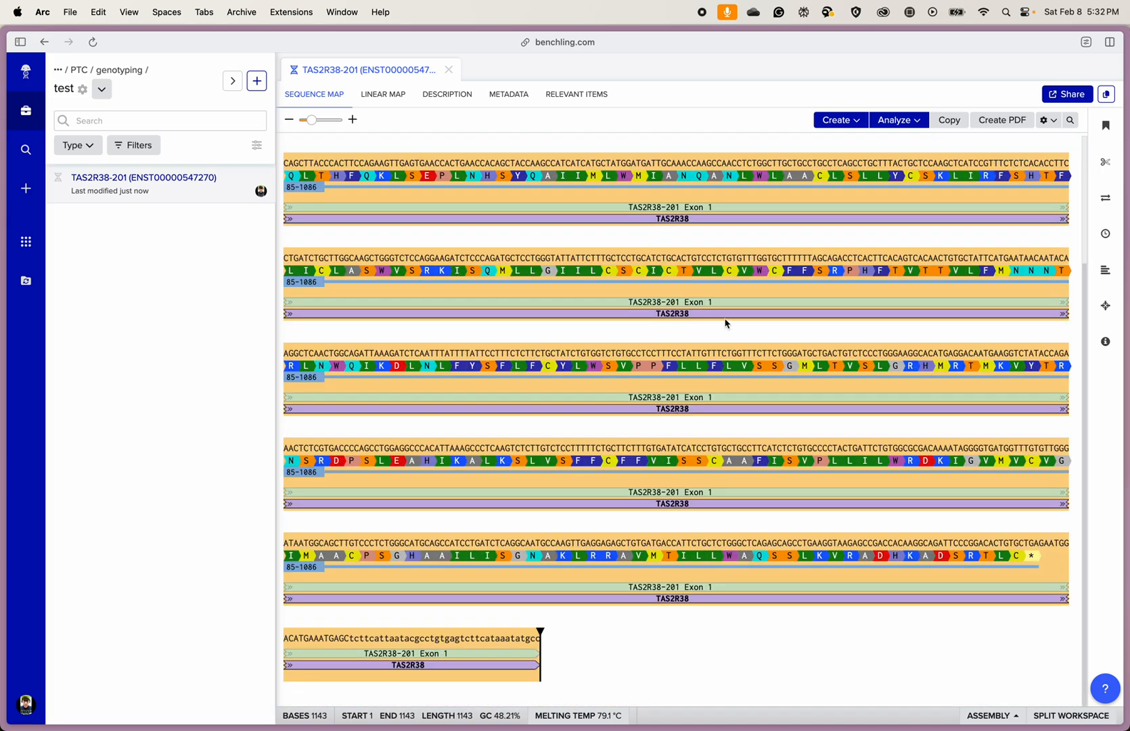
scroll(725, 325, up, 3)
- Look through the imported sequence's bases, translation and annotations from start to end in the sequence map
click(582, 162)
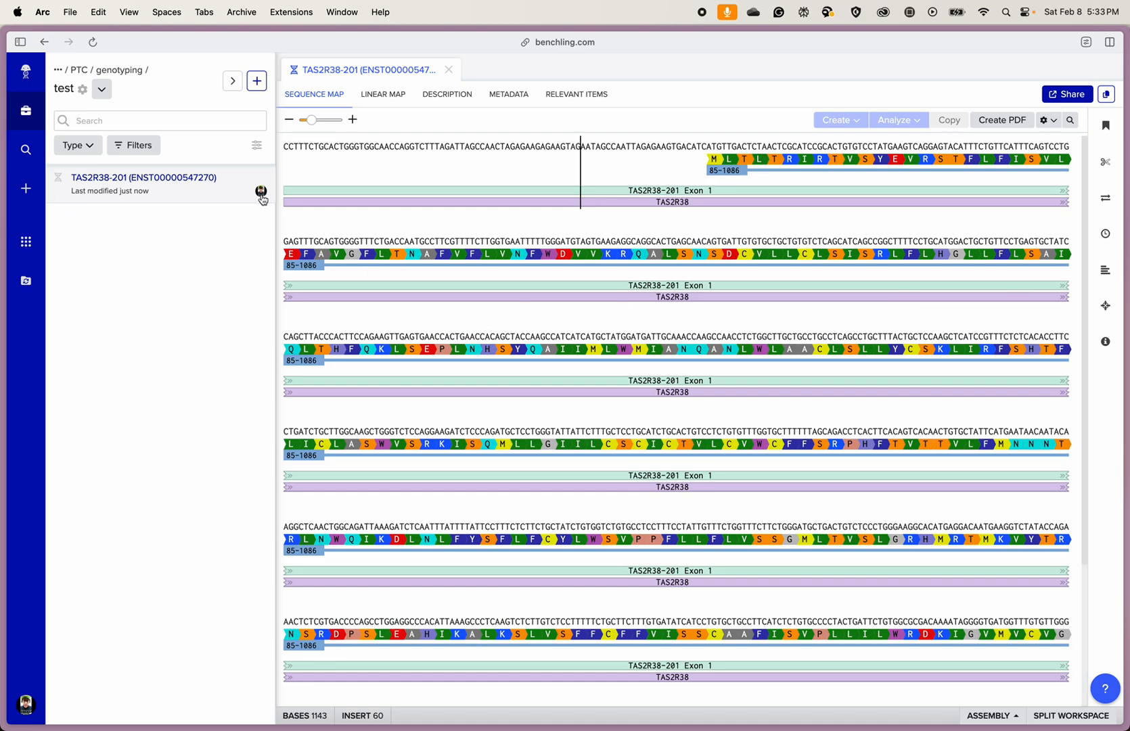
click(642, 426)
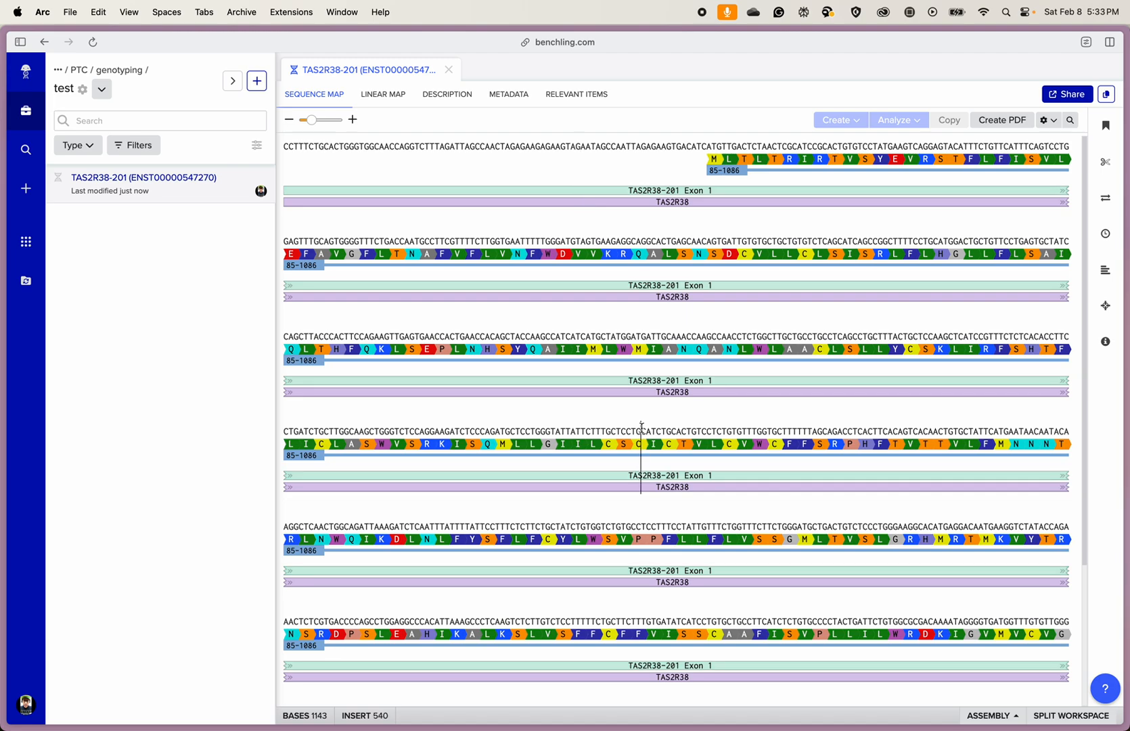
click(686, 547)
click(699, 617)
scroll(850, 619, down, 5)
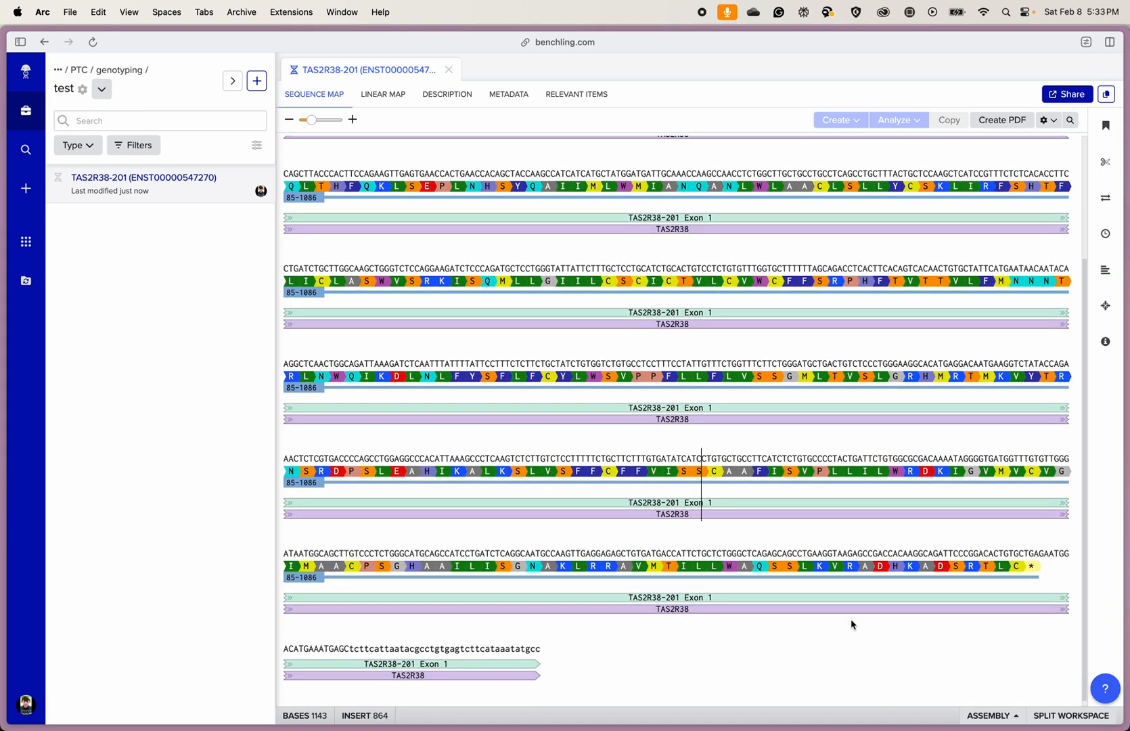
scroll(845, 612, up, 2)
scroll(843, 609, down, 2)
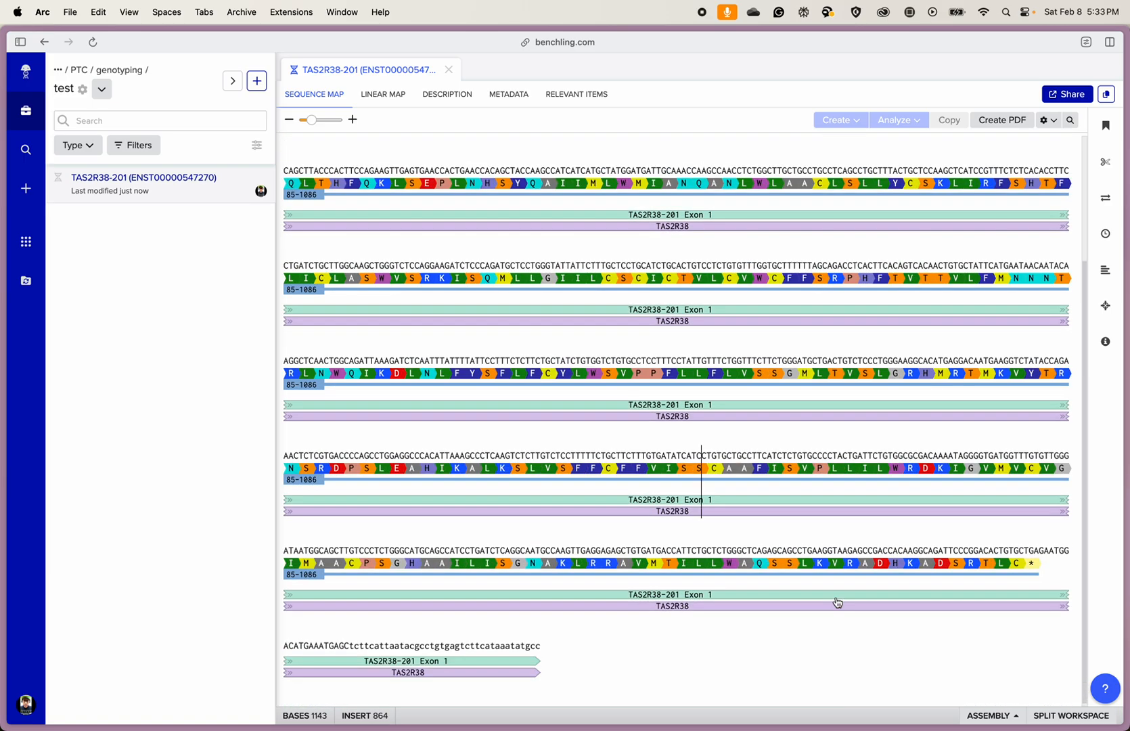
scroll(839, 605, up, 5)
scroll(697, 379, down, 1)
scroll(680, 357, down, 2)
click(651, 295)
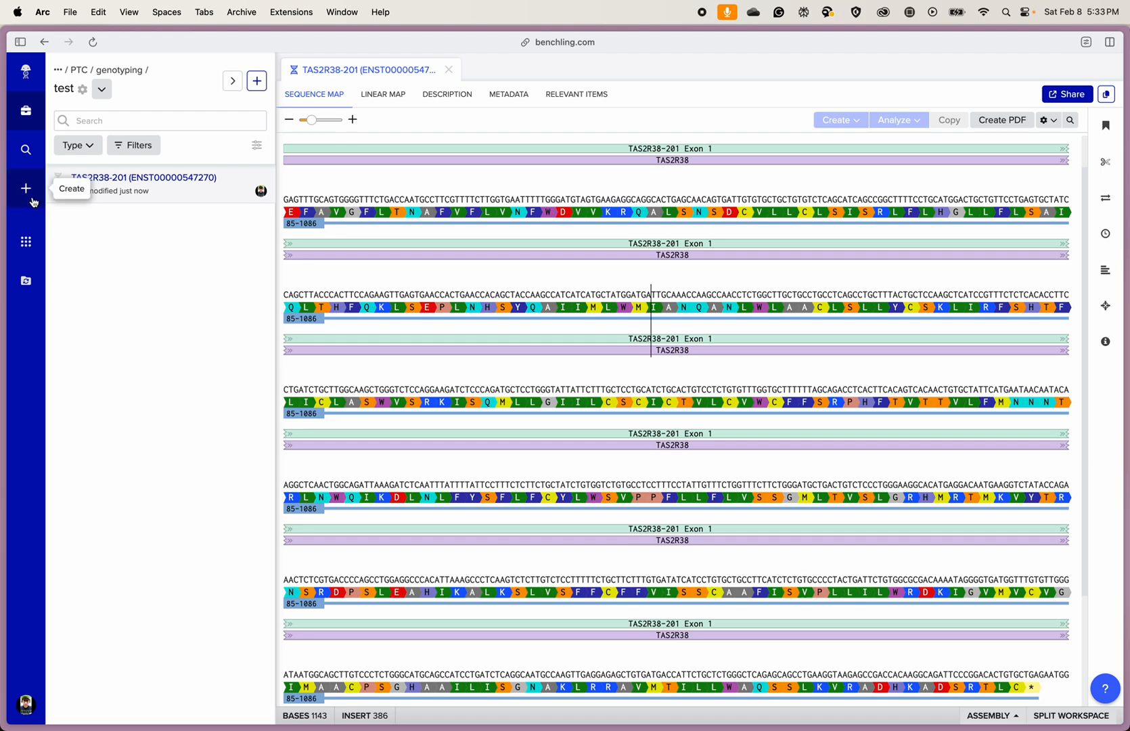
- Switch to the Module 1 Manual in NYU Brightspace and copy the PTC Reverse Primer bases AACACAAACCATCACCCCTATTT from the GoTaq PTC PCR section
mouse_move(2, 181)
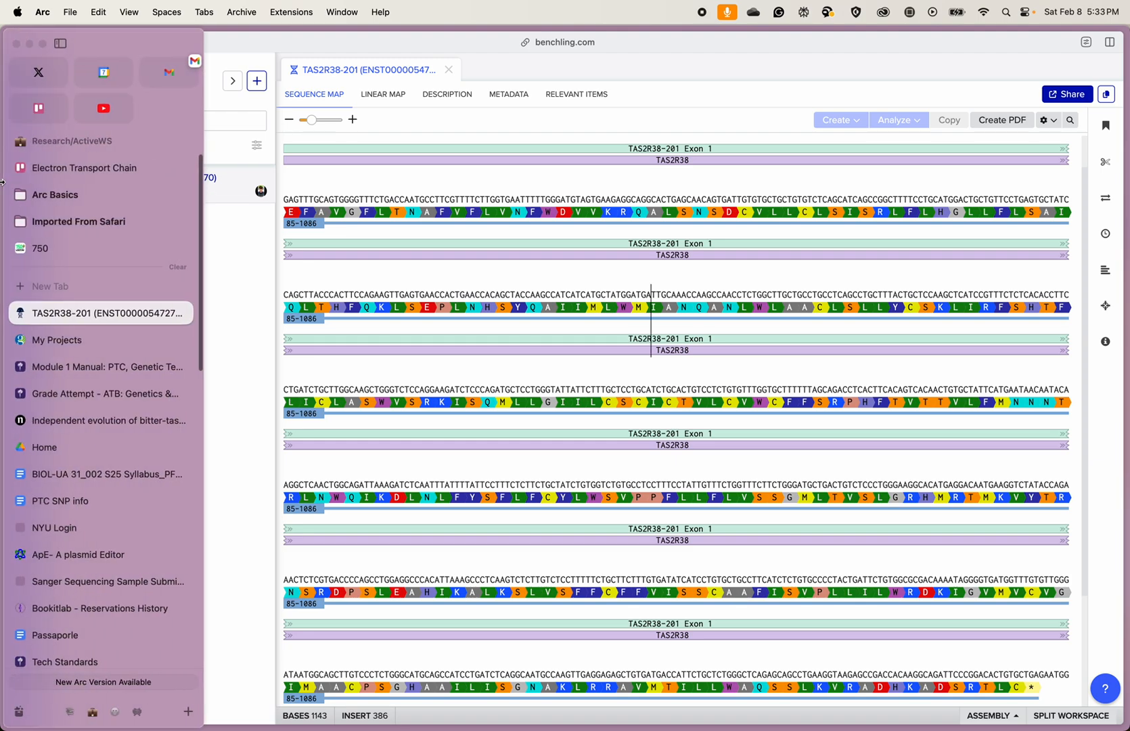
click(74, 367)
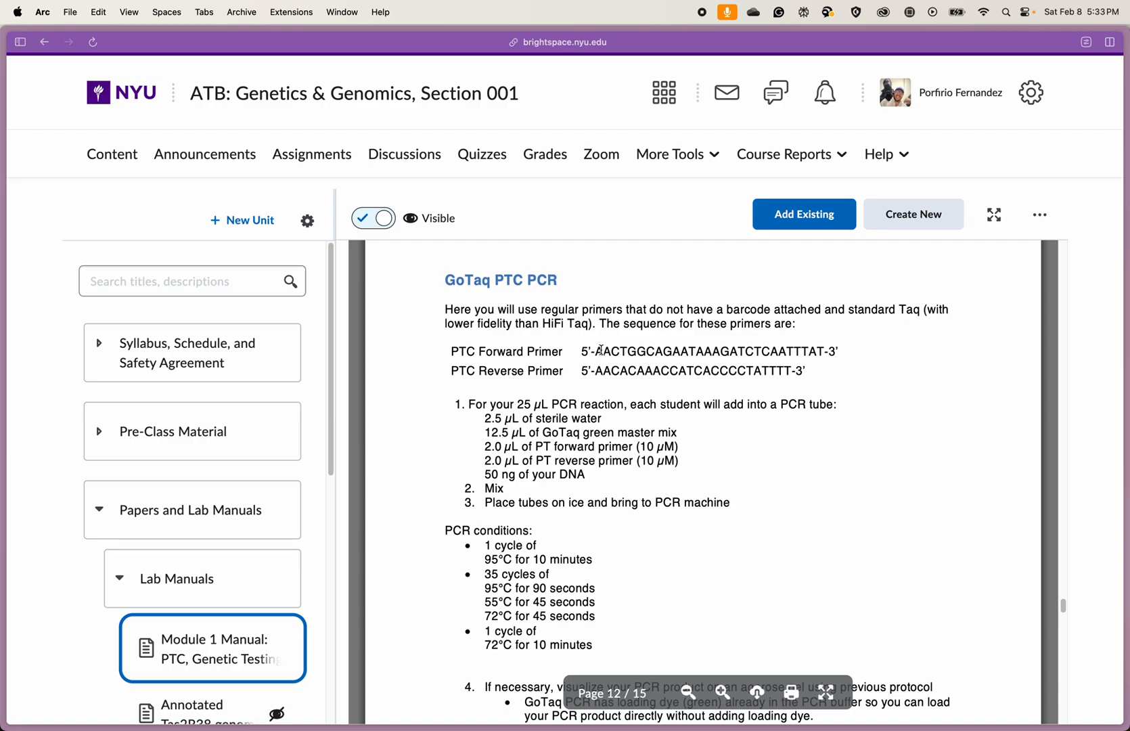
drag(619, 350, 787, 344)
click(784, 346)
drag(598, 372, 788, 369)
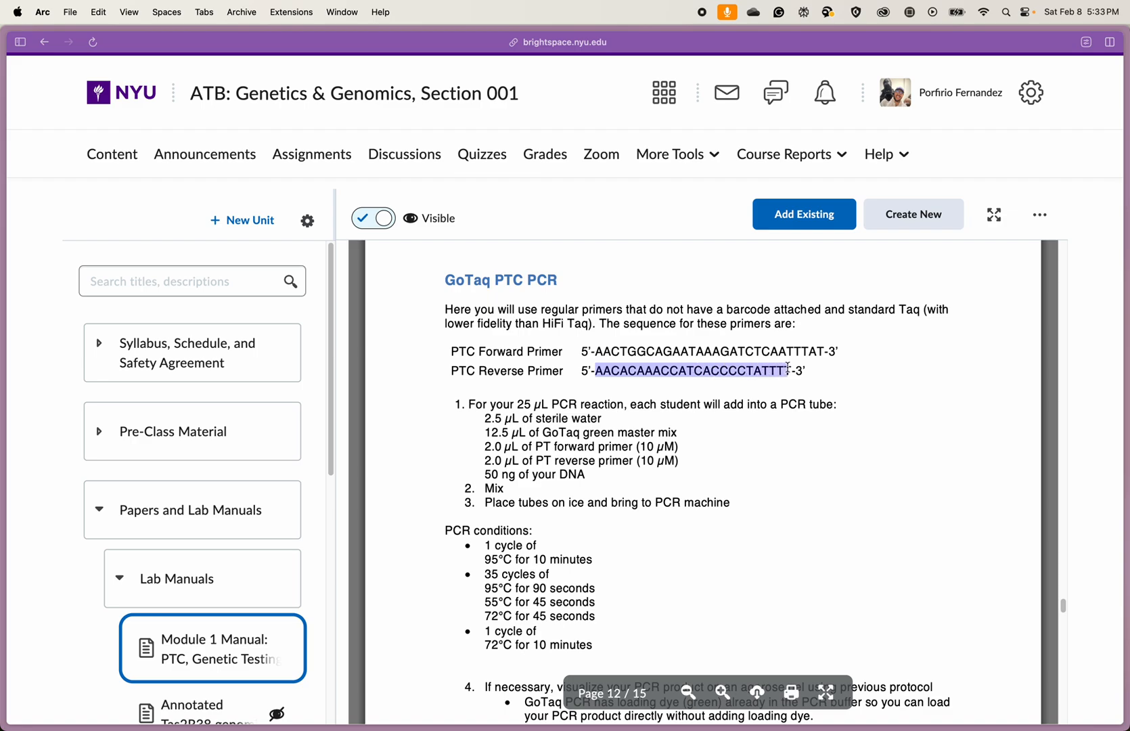
right_click(771, 370)
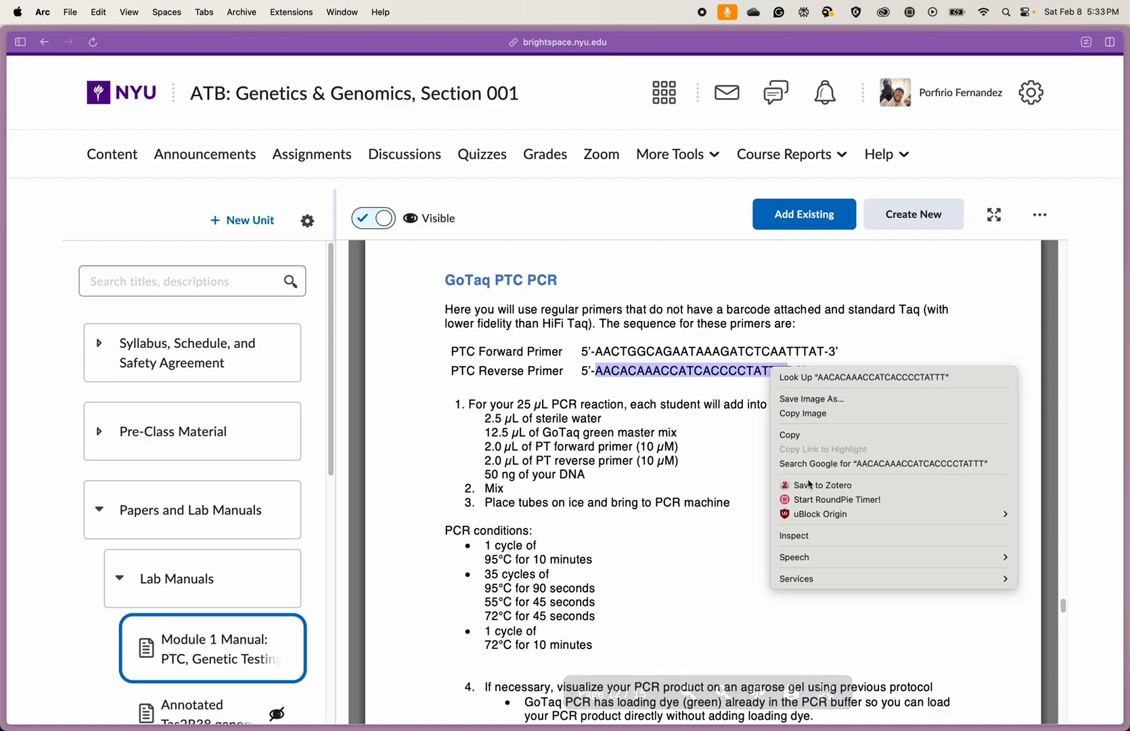
click(794, 437)
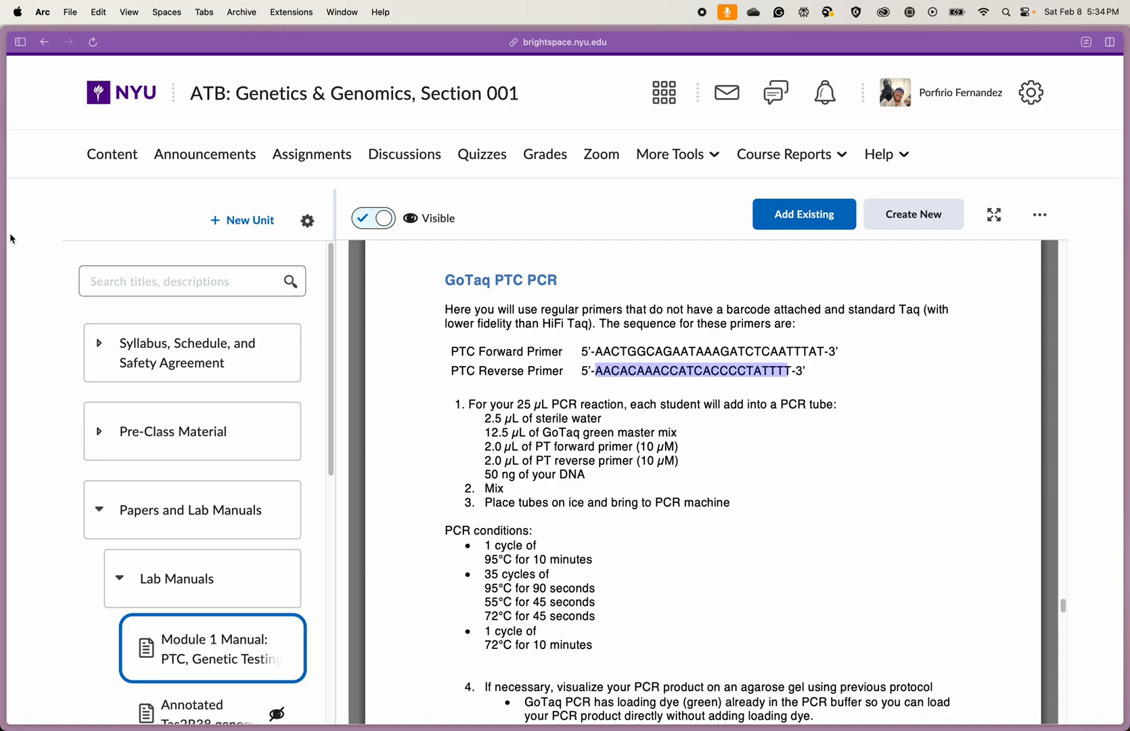
- Switch to the TAS2R38-201 sequence in Benchling and search its bases for AACACAAACCATCACCCCTATTT with 0 mismatches allowed
mouse_move(1, 241)
click(26, 318)
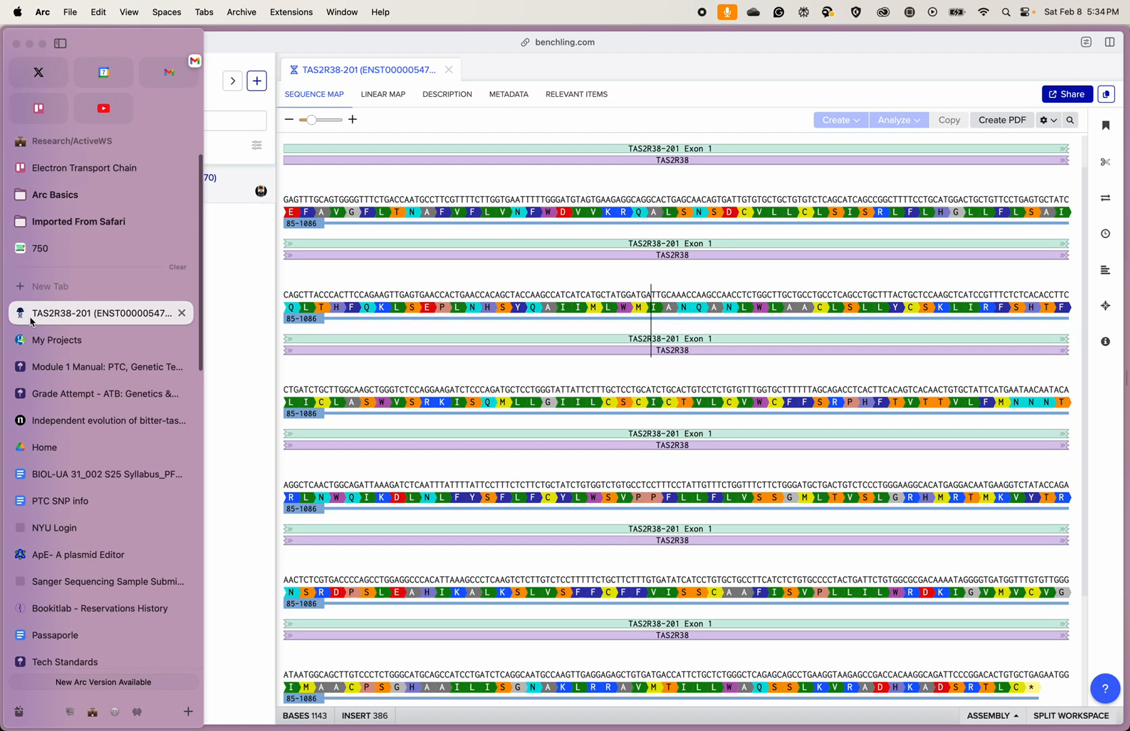
click(468, 298)
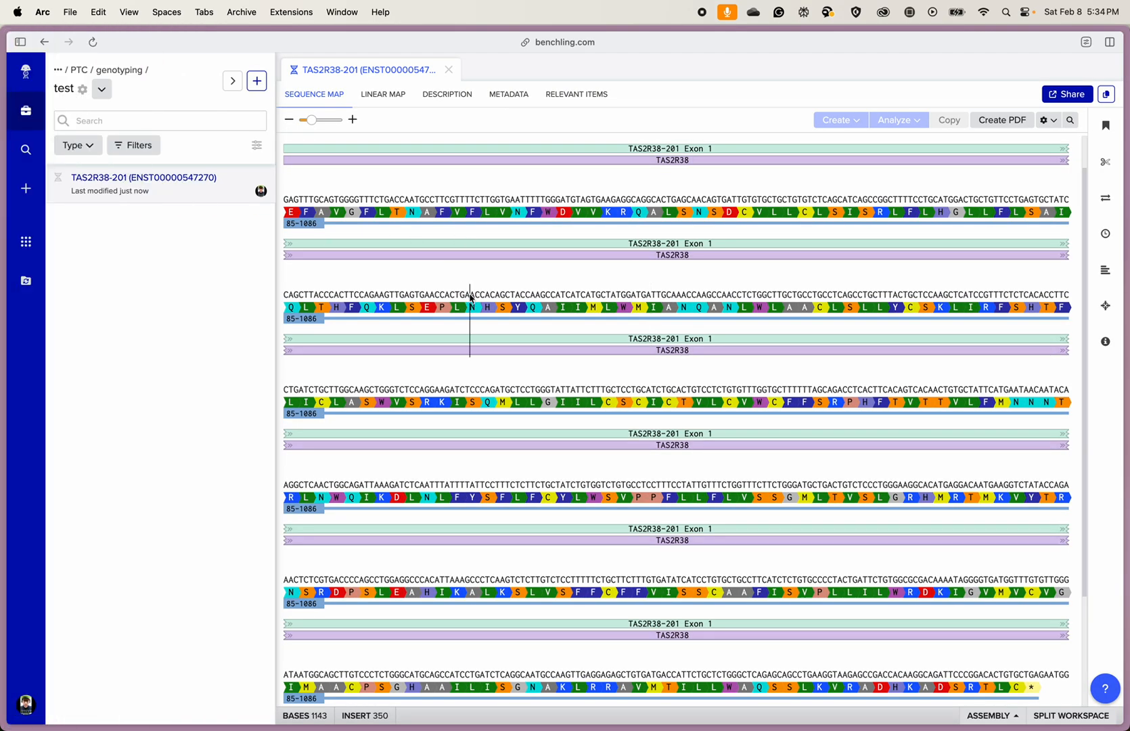
click(1071, 120)
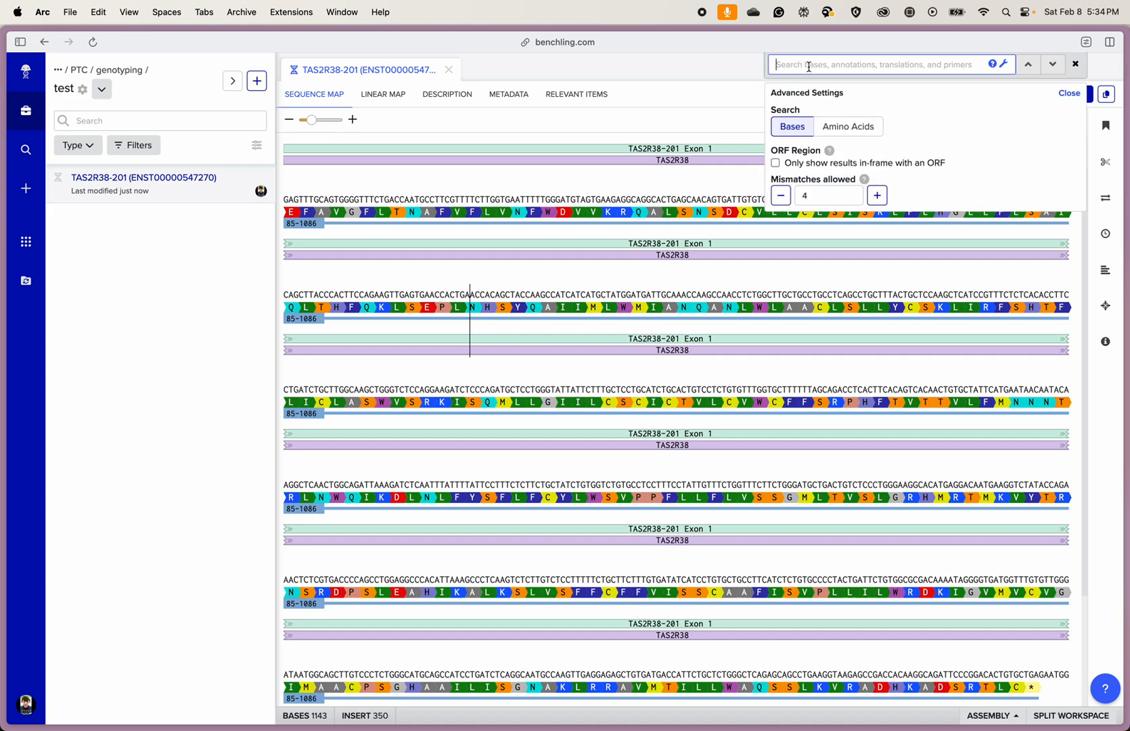
key(super+v)
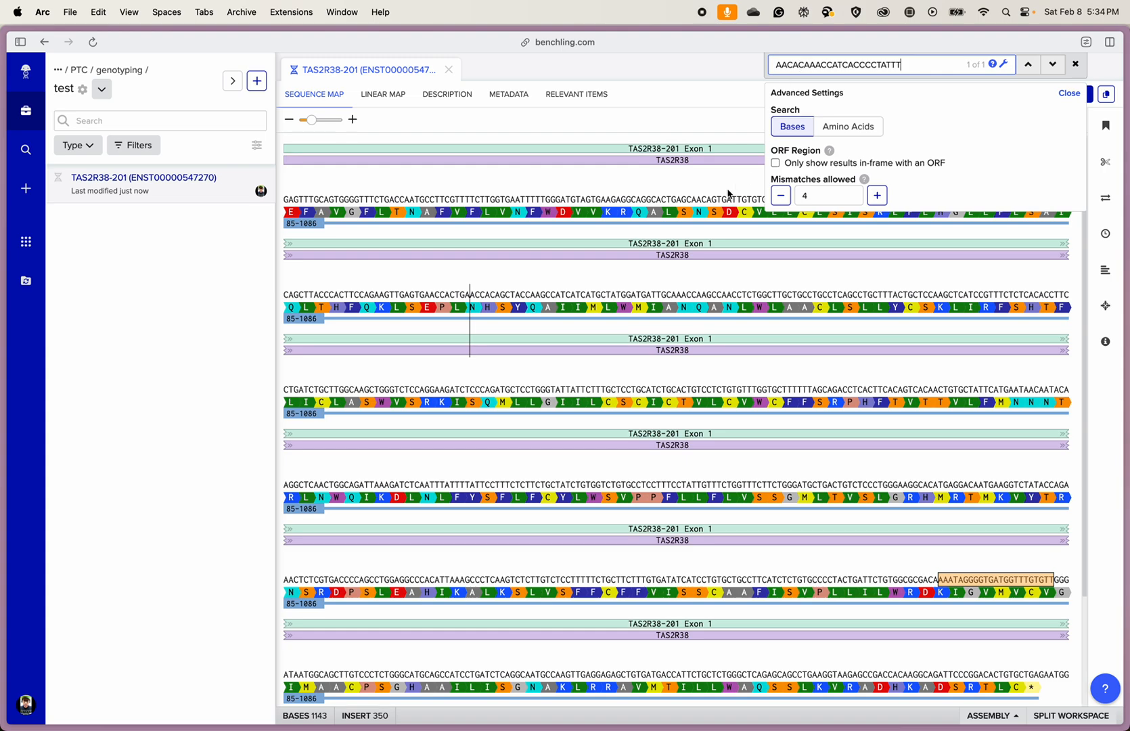
click(782, 196)
click(782, 195)
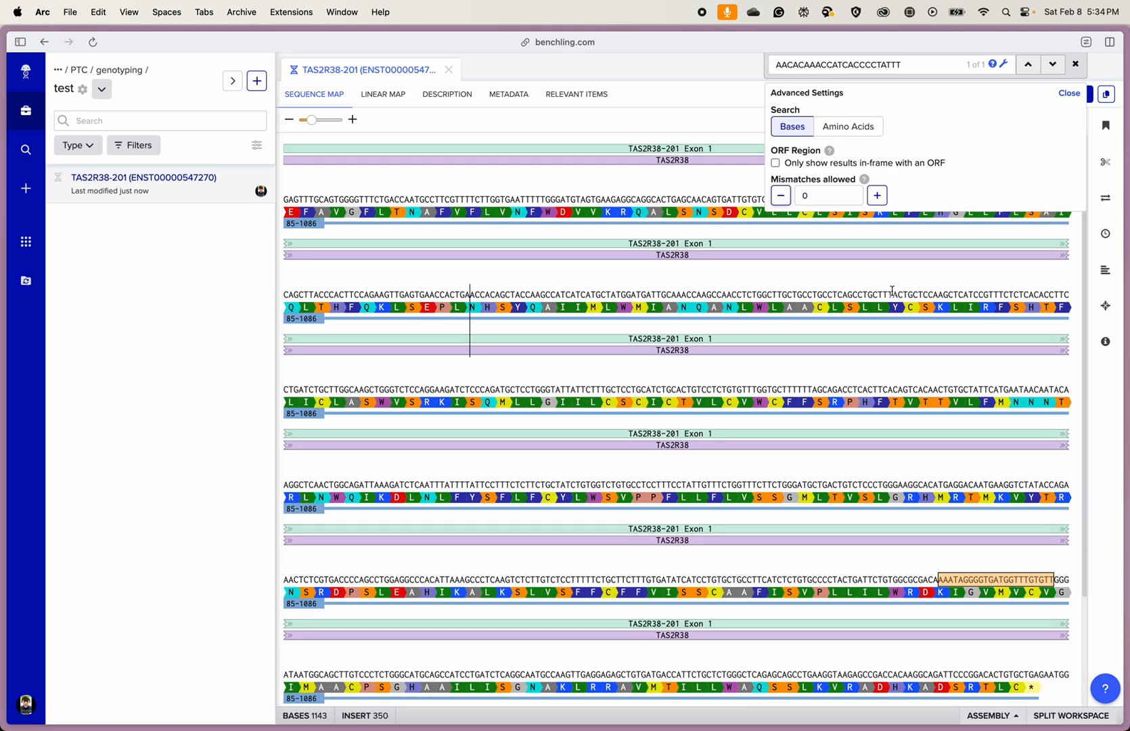
- Select the matched reverse primer bases in the sequence map and close the advanced search settings
scroll(903, 328, down, 4)
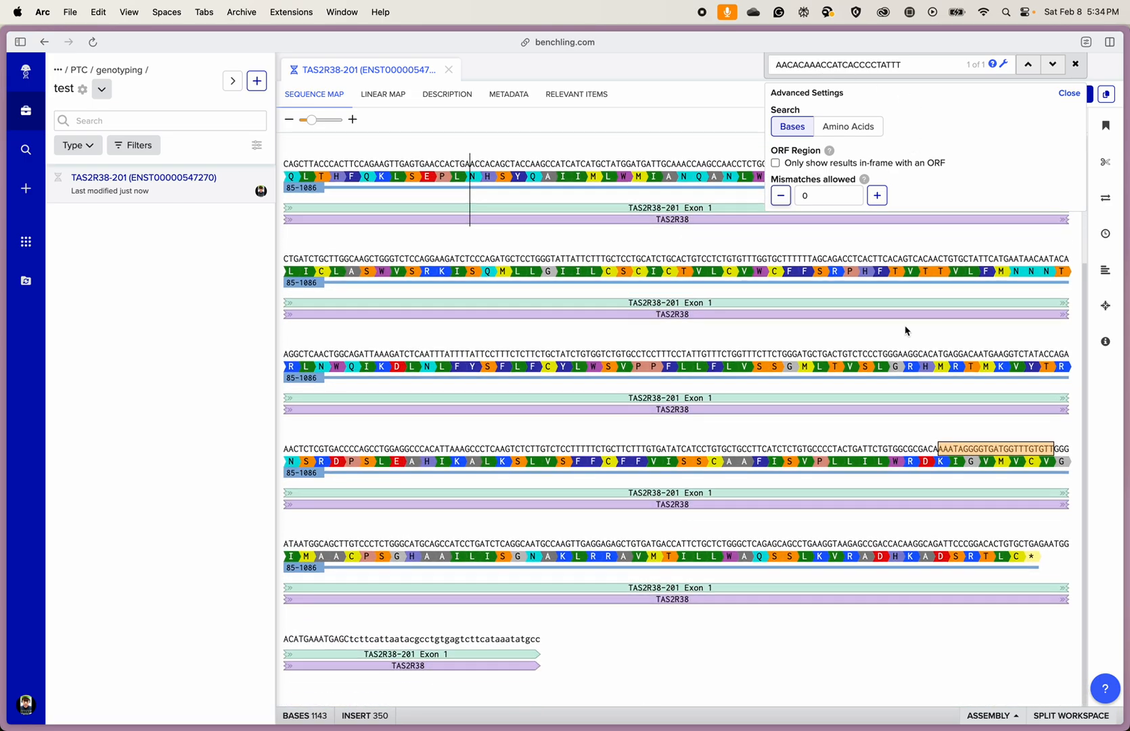
click(993, 450)
right_click(993, 449)
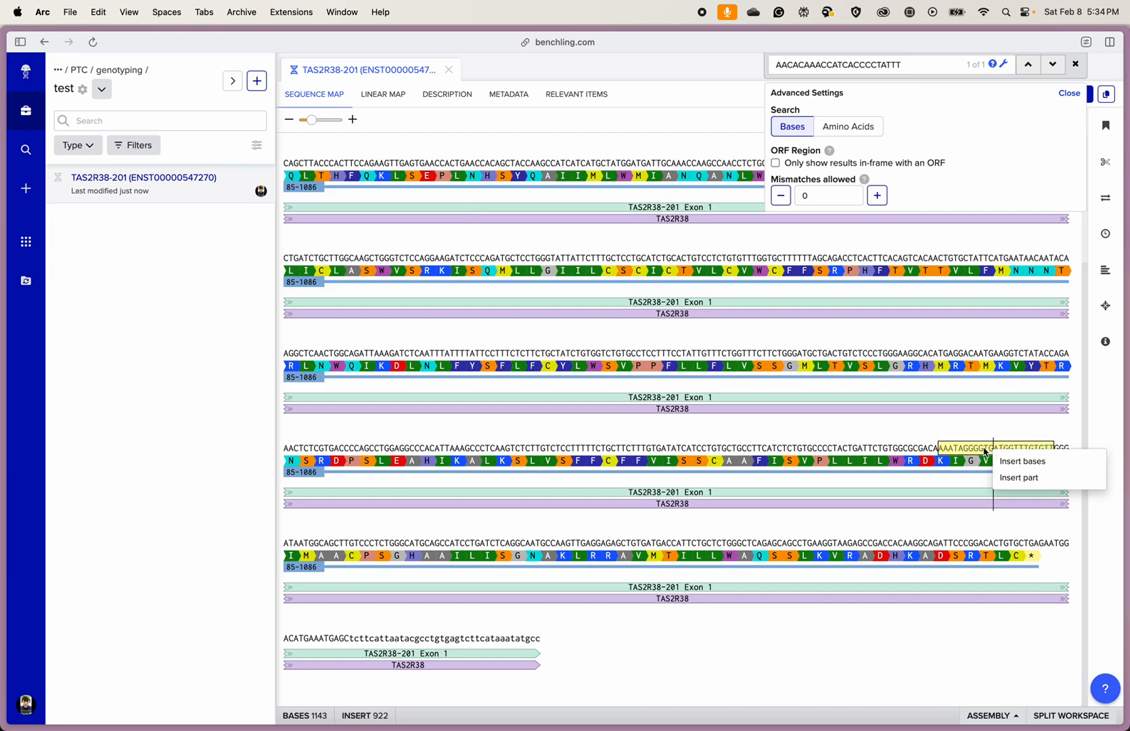
click(985, 453)
click(985, 452)
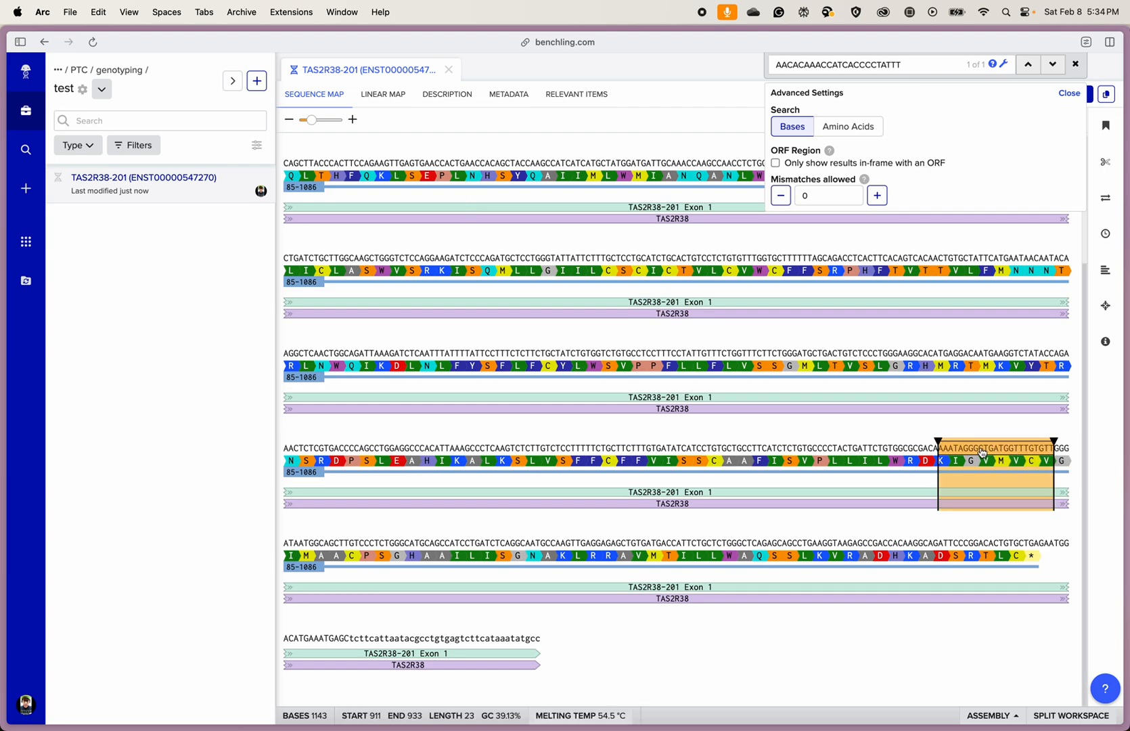
click(1070, 93)
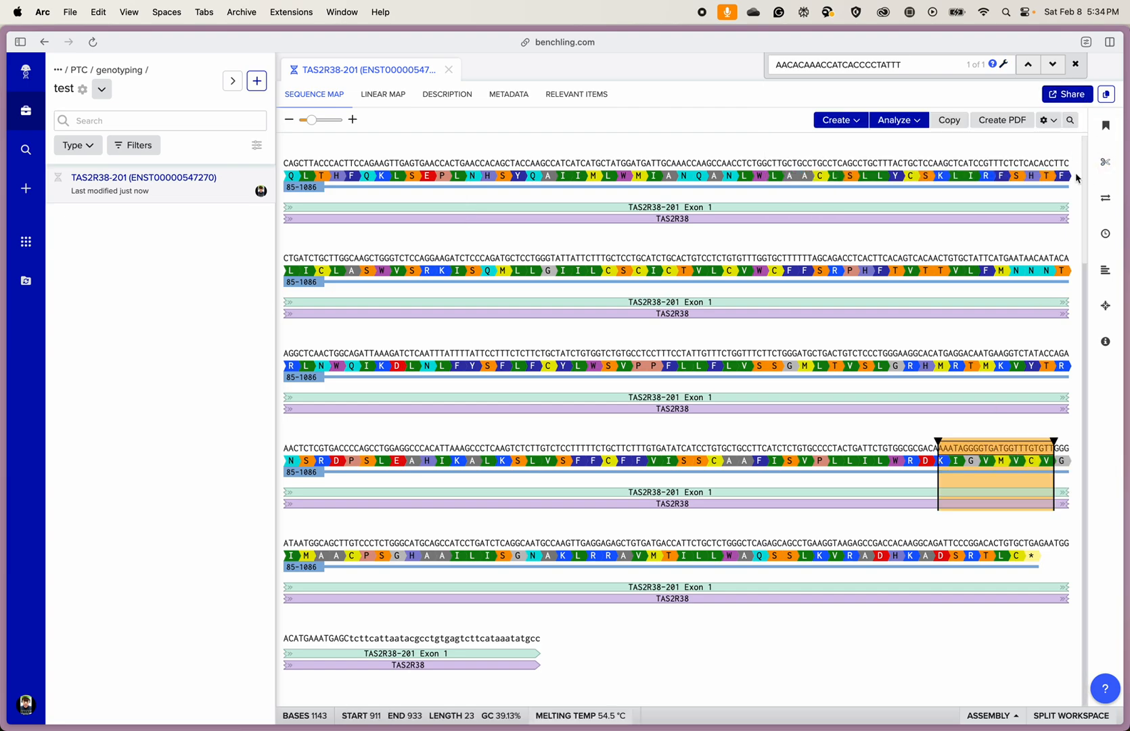
- Create and save a tan annotation named Rprimer at positions 911-933 on the reverse strand
click(866, 125)
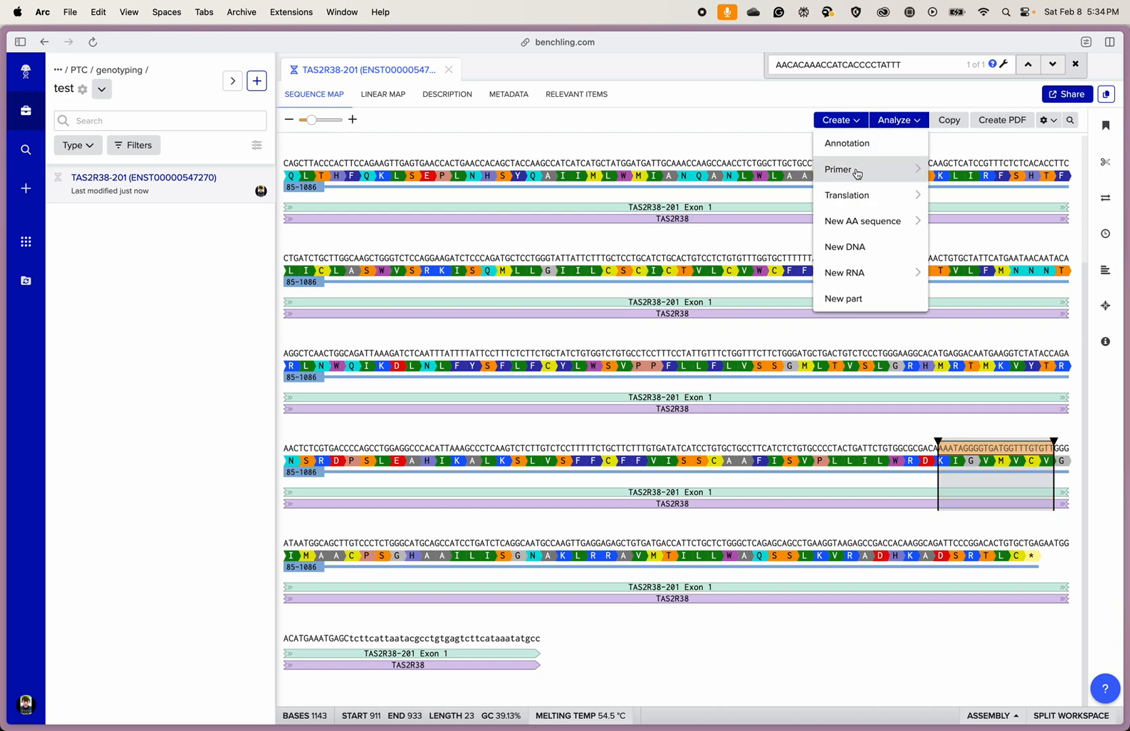
mouse_move(856, 174)
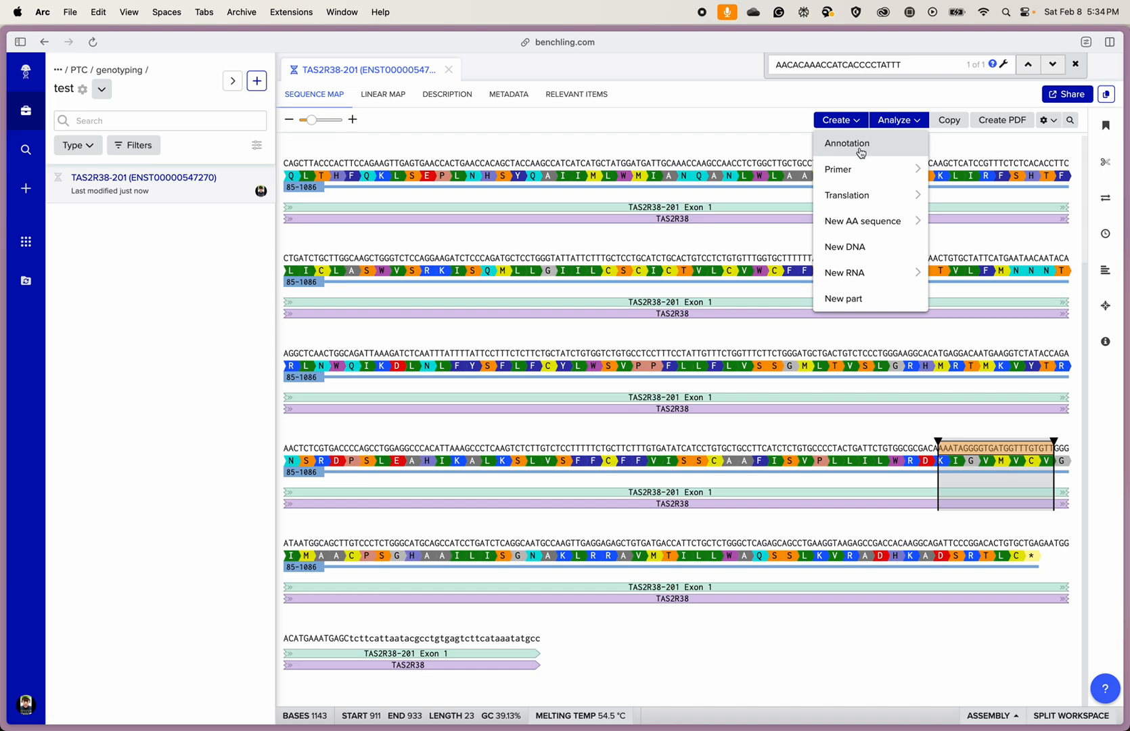
click(861, 151)
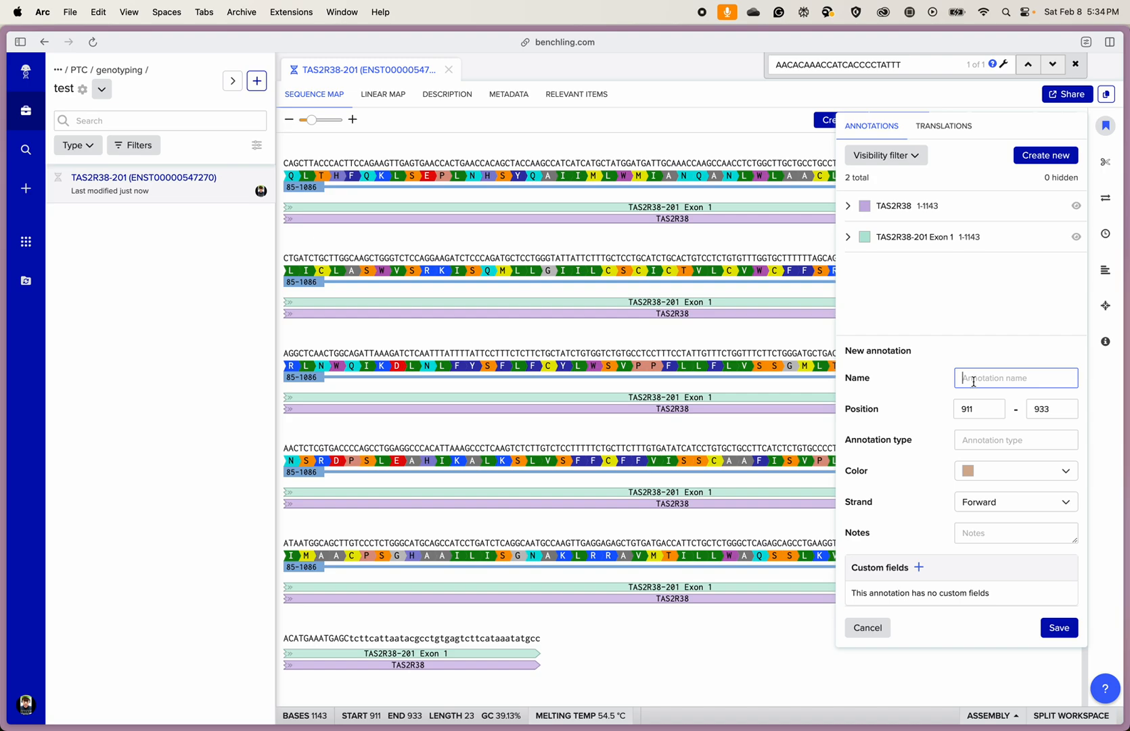
text(Rprimer)
click(1017, 478)
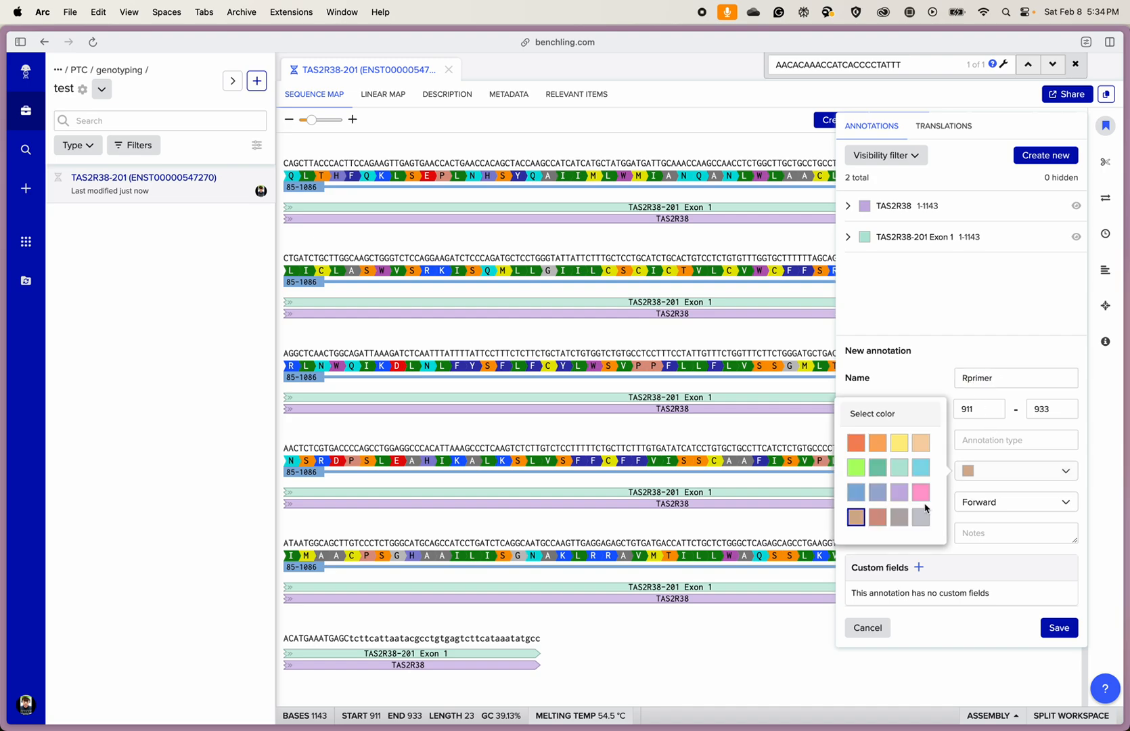
click(857, 517)
click(970, 502)
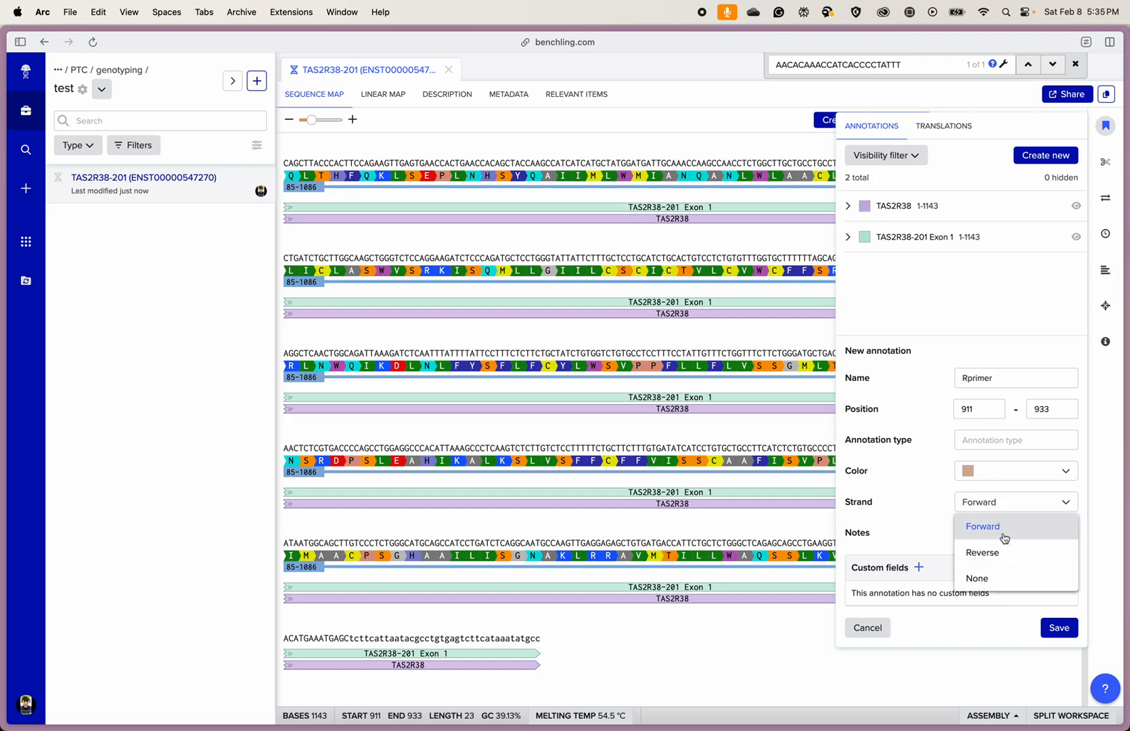
click(1006, 560)
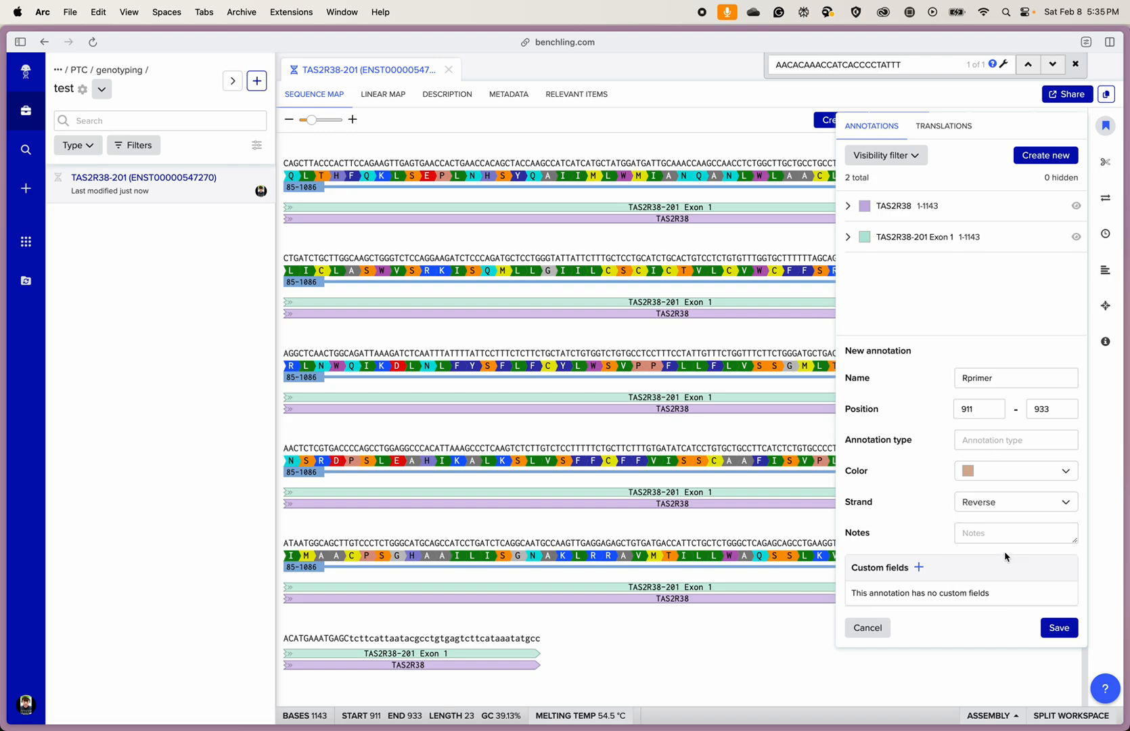
click(1054, 630)
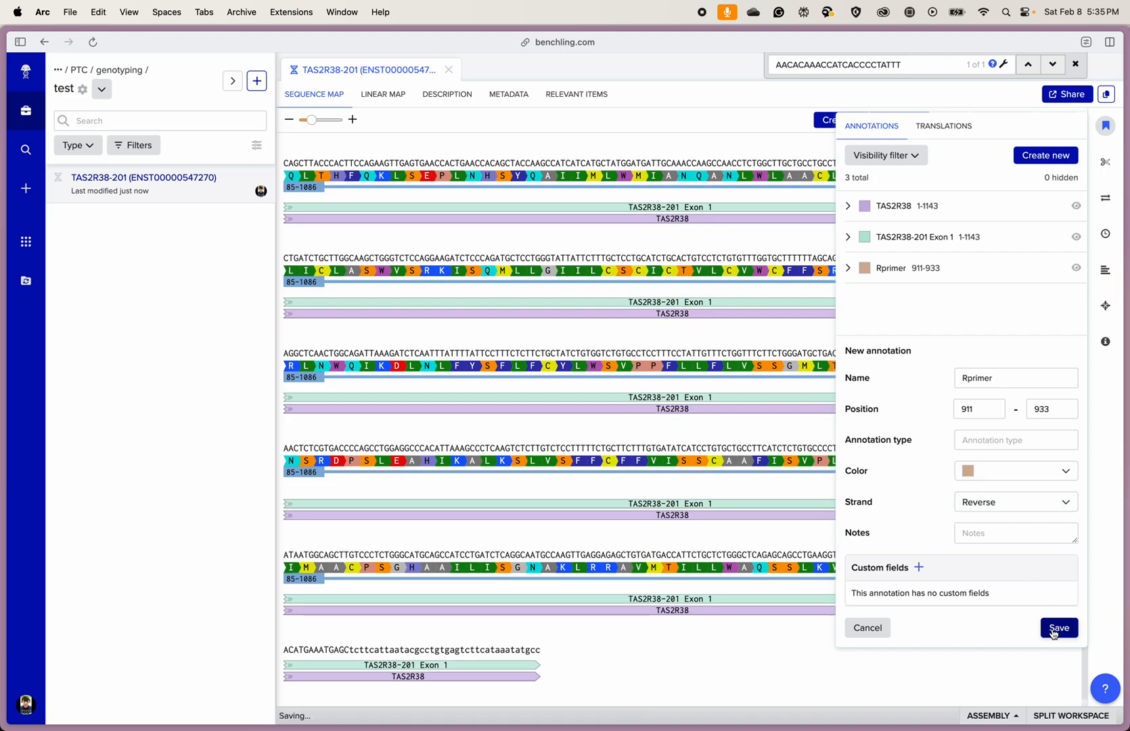
- Close the annotation list and select the Rprimer annotation on the sequence map to inspect its extent
click(893, 482)
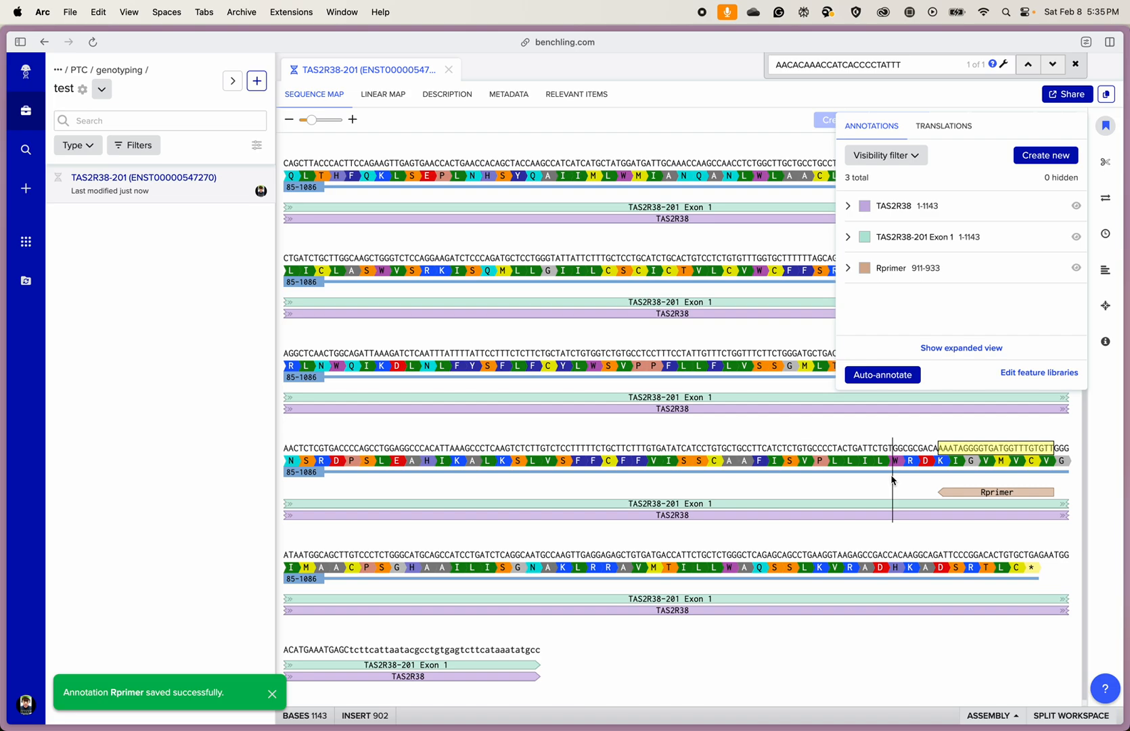
click(1104, 129)
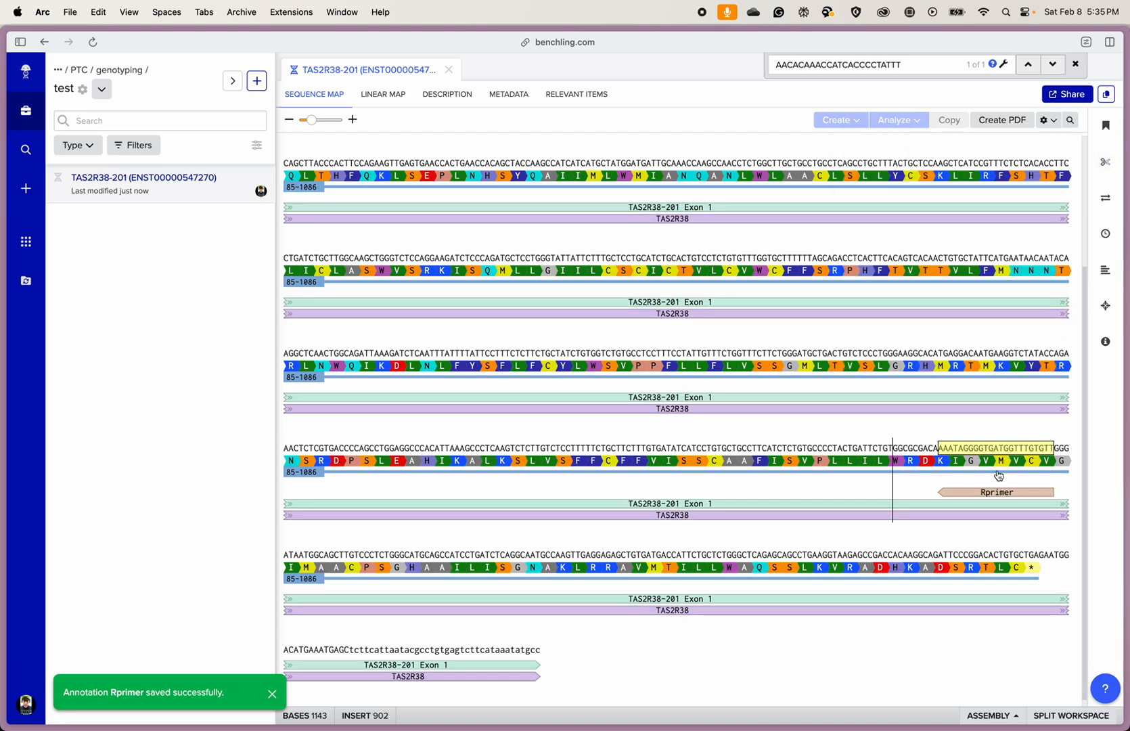
click(995, 492)
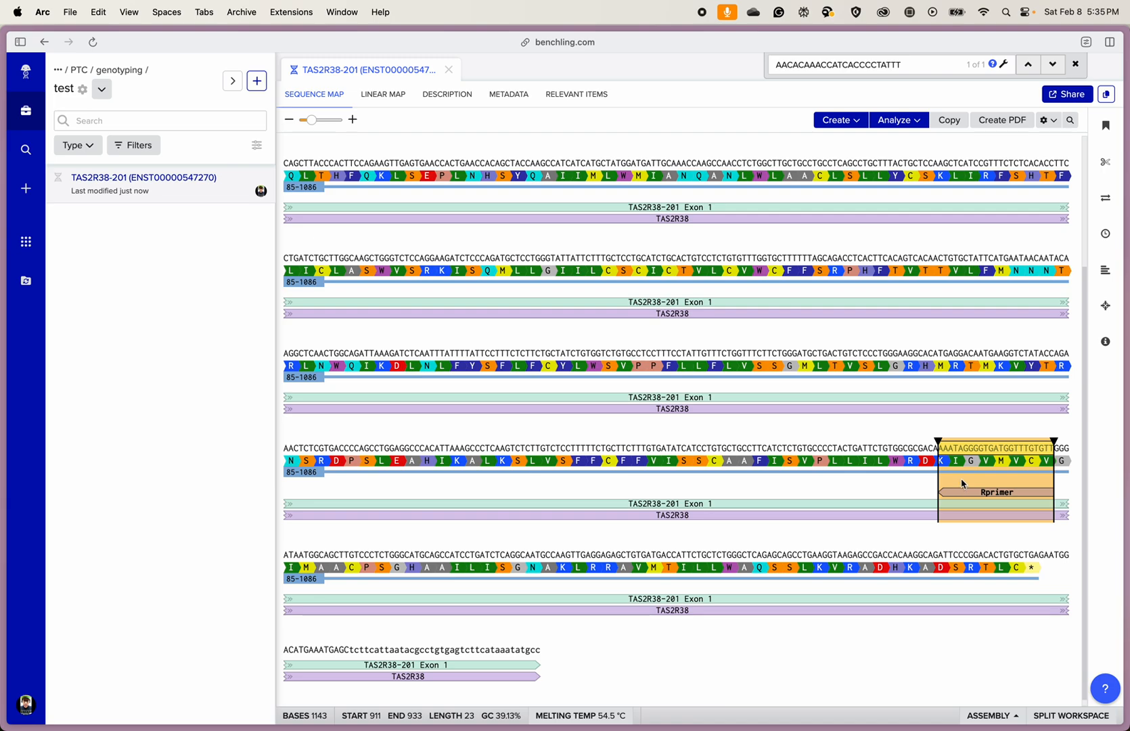
- Switch to the Module 1 Manual in NYU Brightspace and copy the PTC Forward Primer bases AACTGGCAGAATAAAGATCTCAATTTA
mouse_move(2, 239)
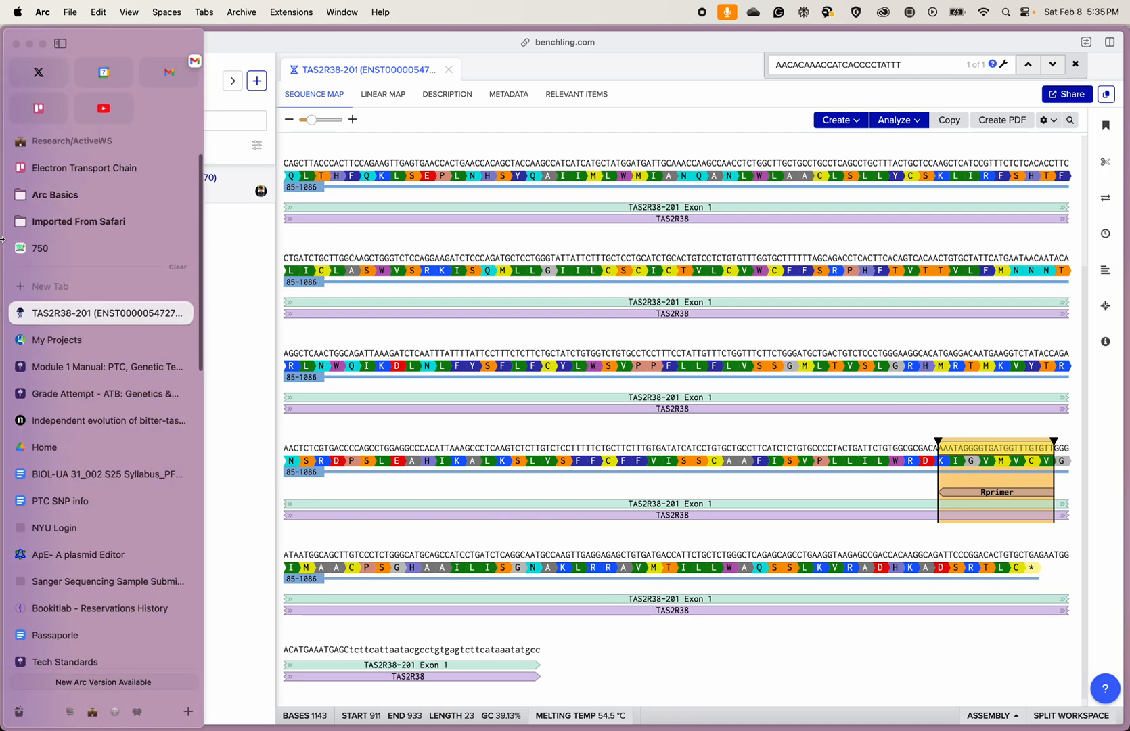
click(64, 366)
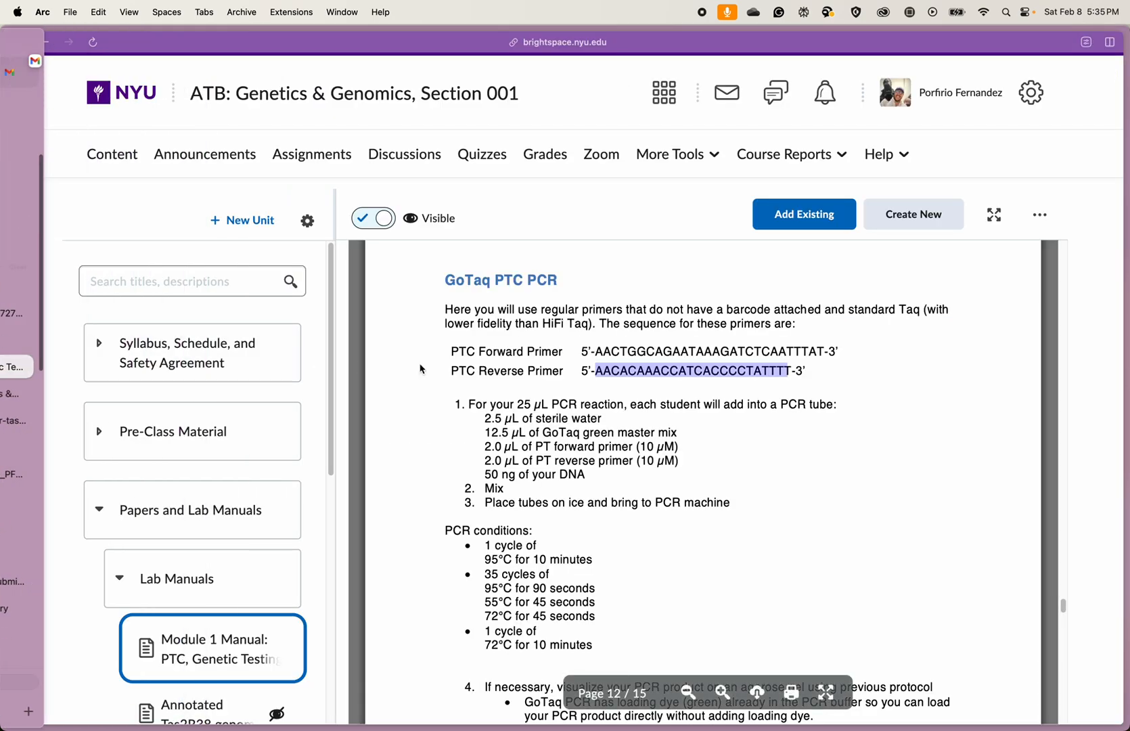
double_click(640, 350)
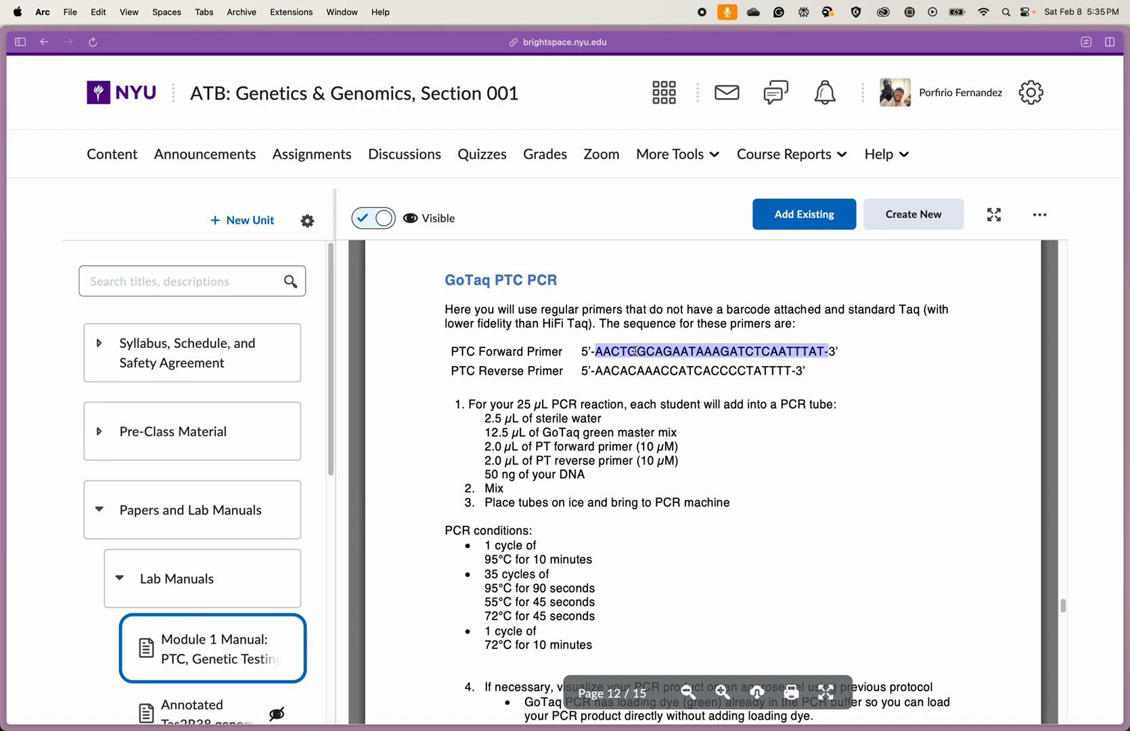
drag(596, 351, 822, 349)
right_click(802, 352)
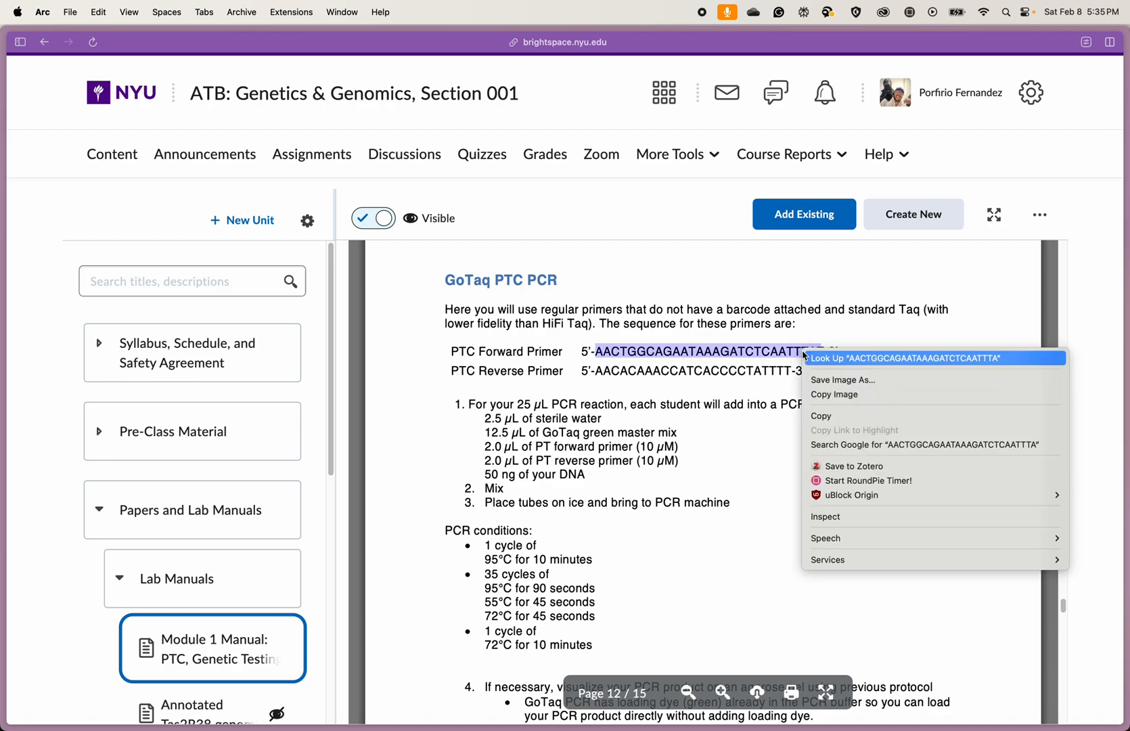
click(832, 415)
- Switch back to the TAS2R38-201 sequence in Benchling and search its bases for AACTGGCAGAATAAAGATCTCAATTTA with 1 mismatch allowed
mouse_move(3, 292)
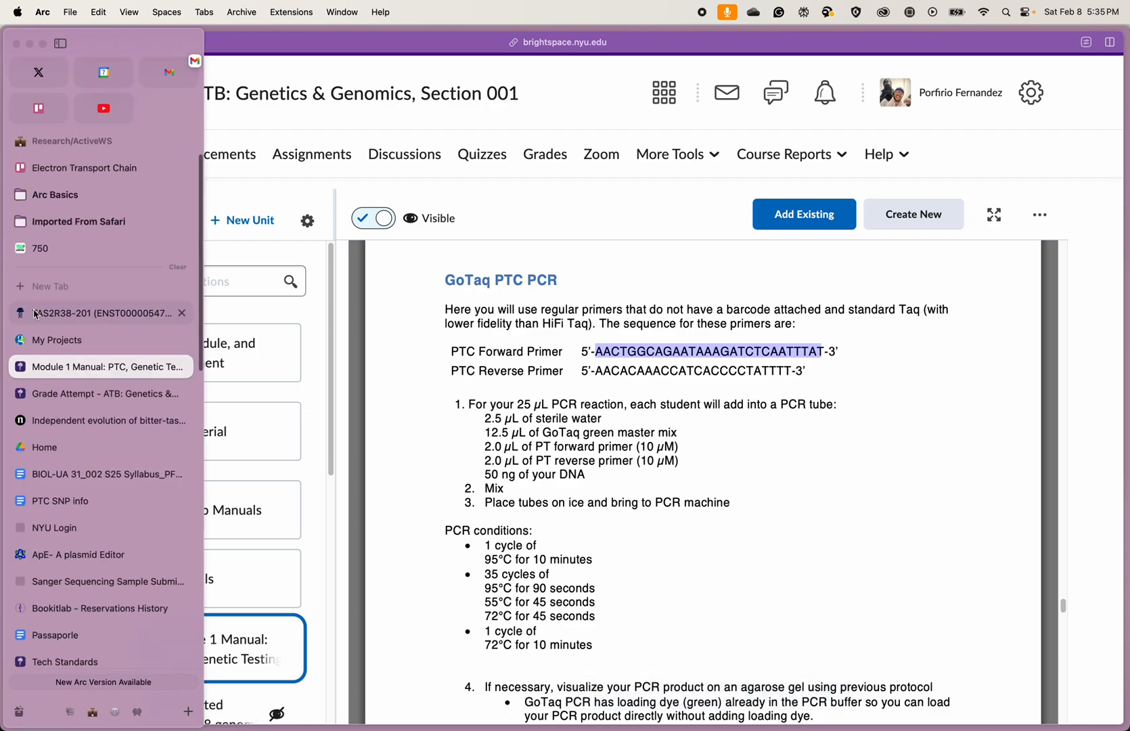
click(58, 314)
click(562, 352)
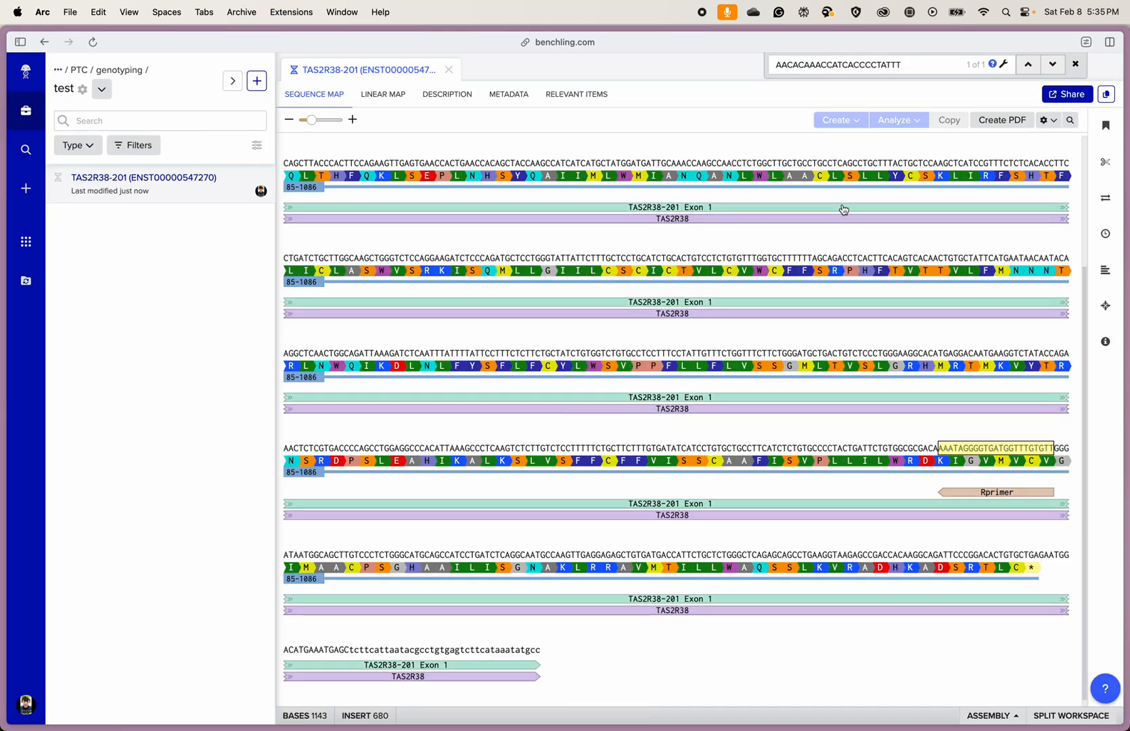
click(1070, 125)
click(1070, 122)
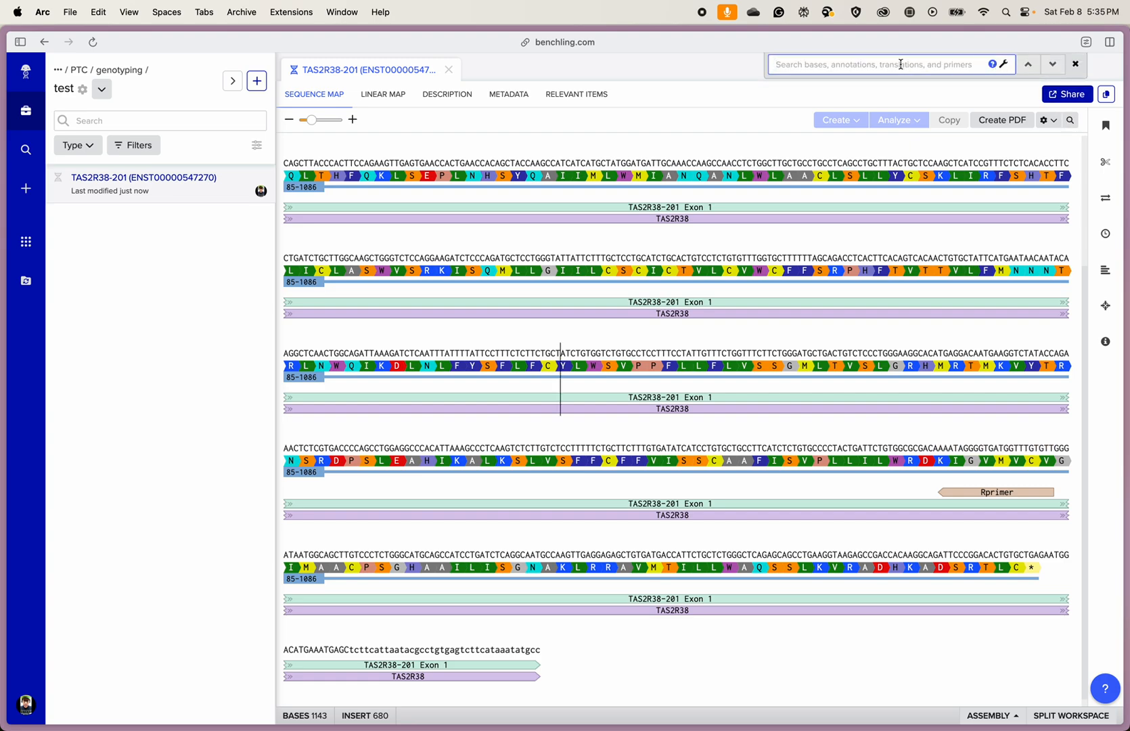
drag(791, 444, 984, 446)
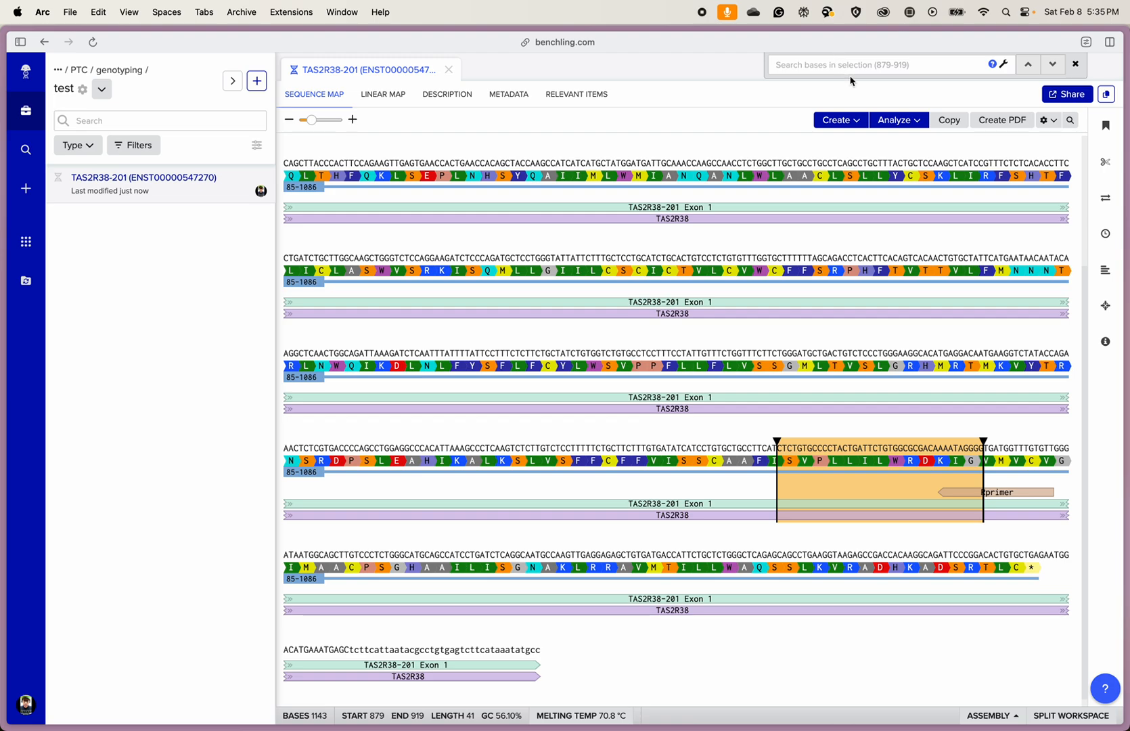
click(827, 257)
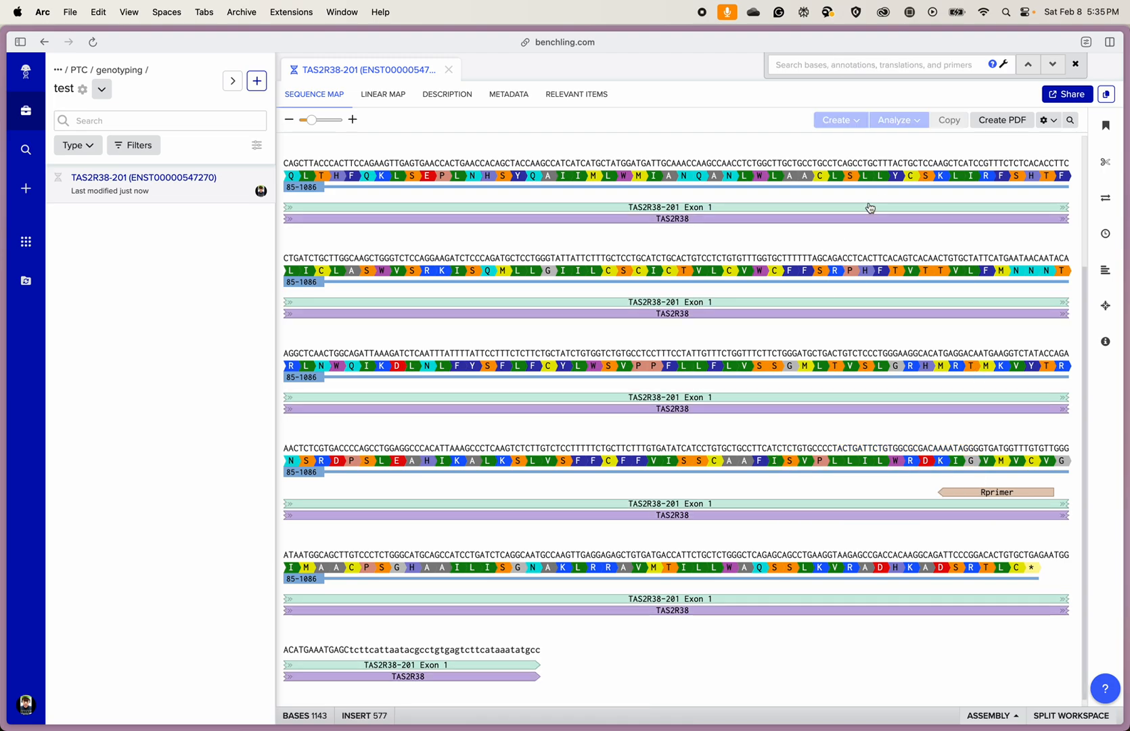
click(865, 66)
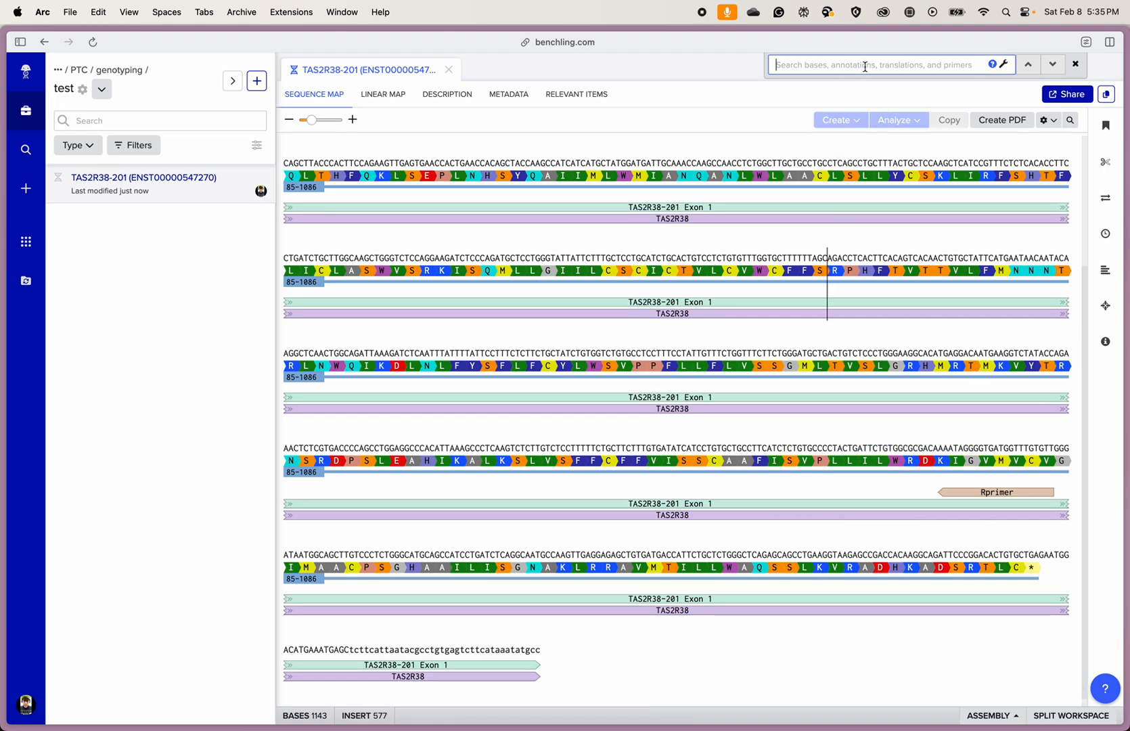
text(AACTGGCAGAATAAAGATCTCAATTTA)
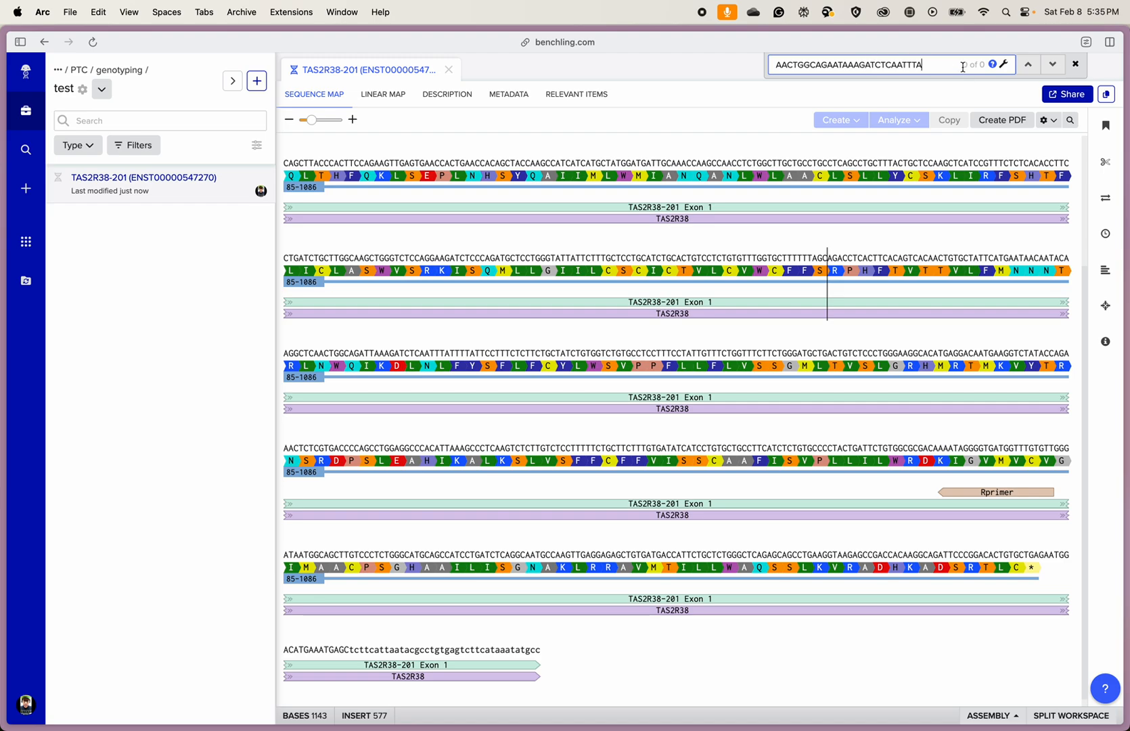
click(1003, 65)
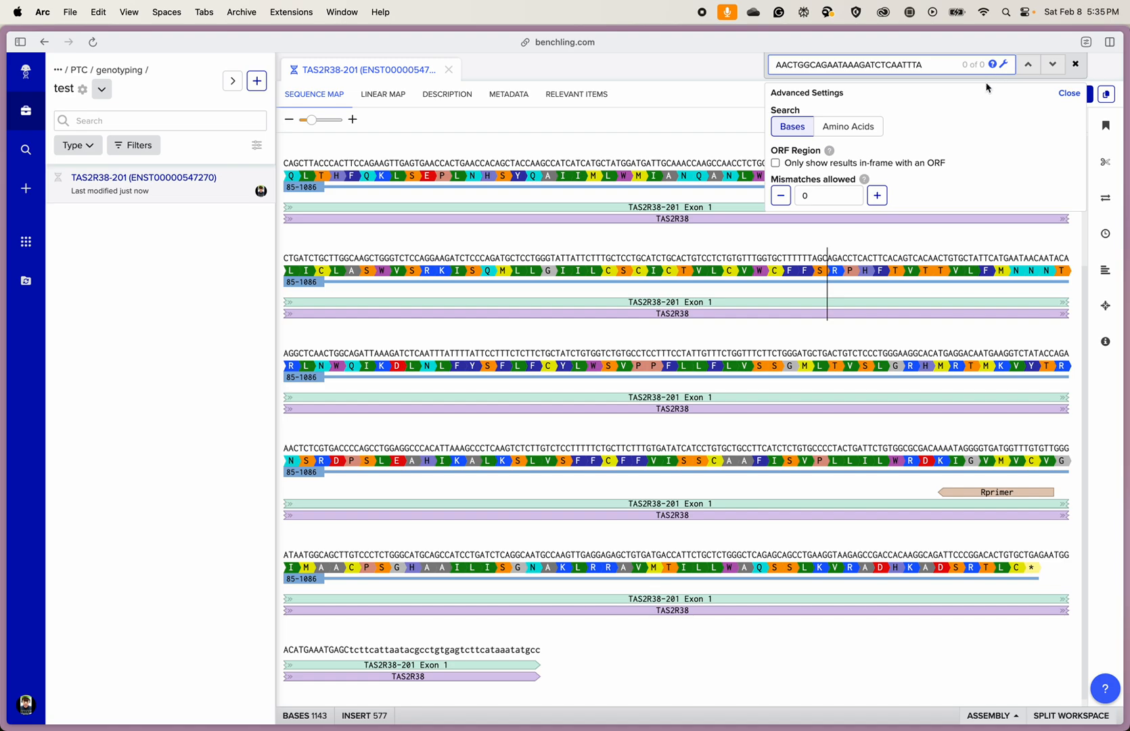
click(877, 195)
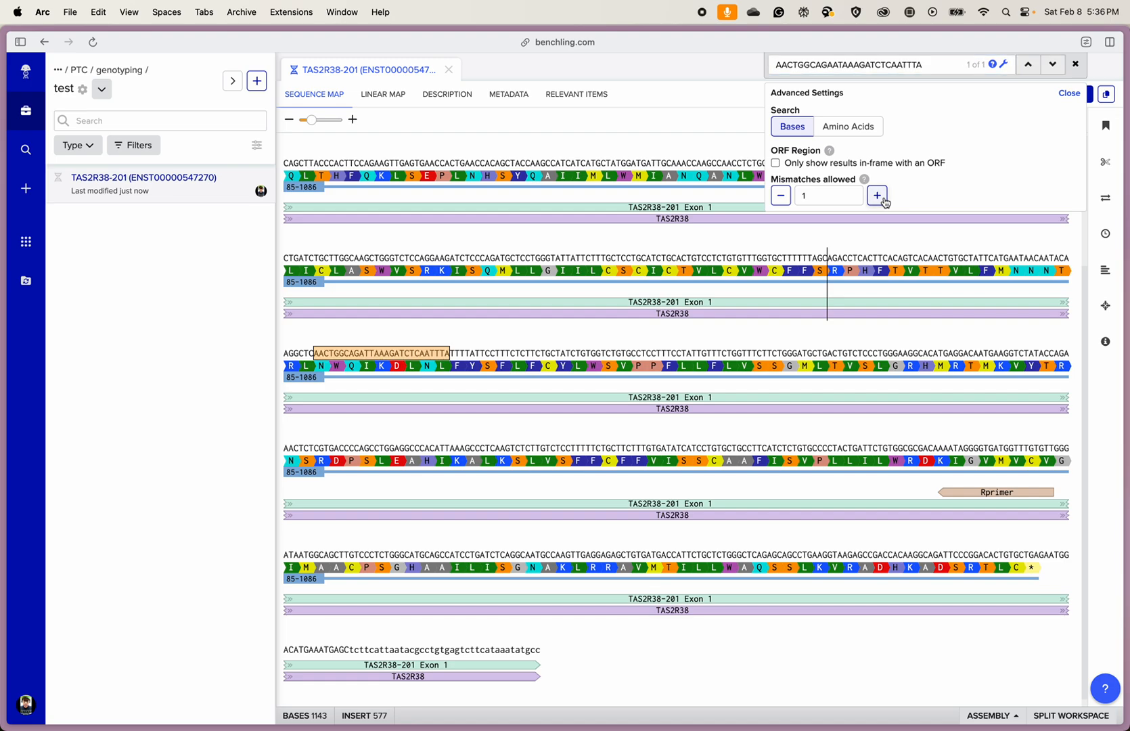
- Create and save a forward-strand annotation named Fprimer on the matched forward primer bases at positions 631-657
click(389, 354)
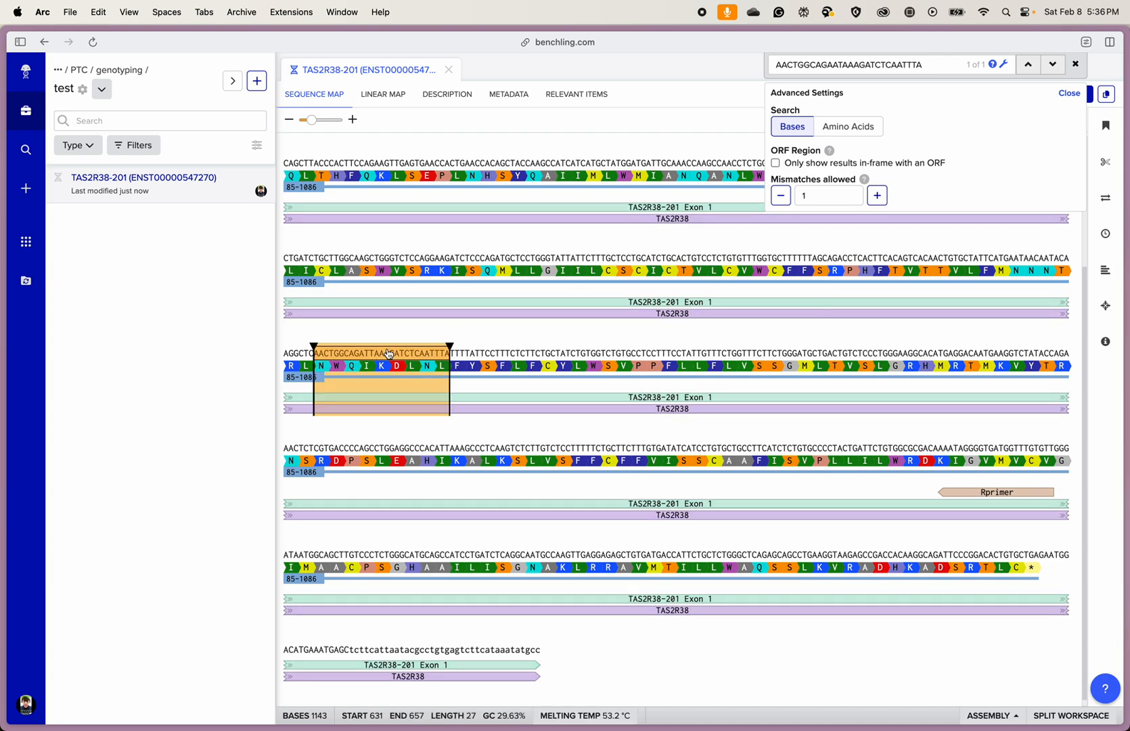
click(1071, 93)
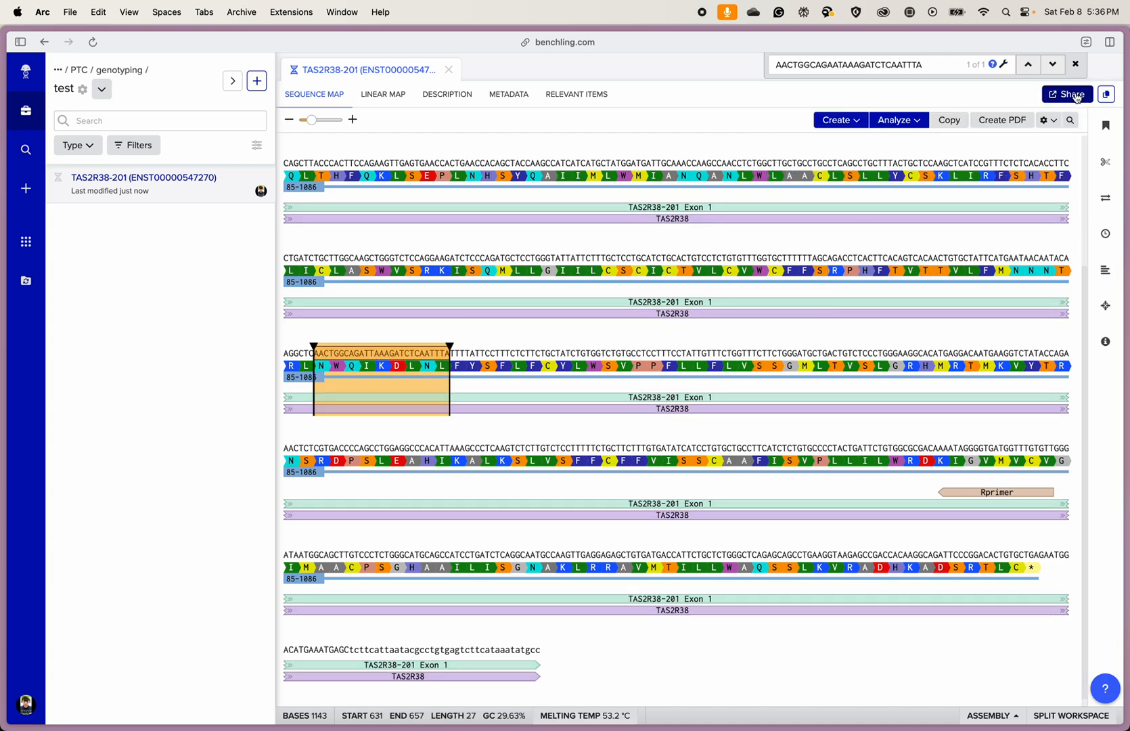
click(860, 124)
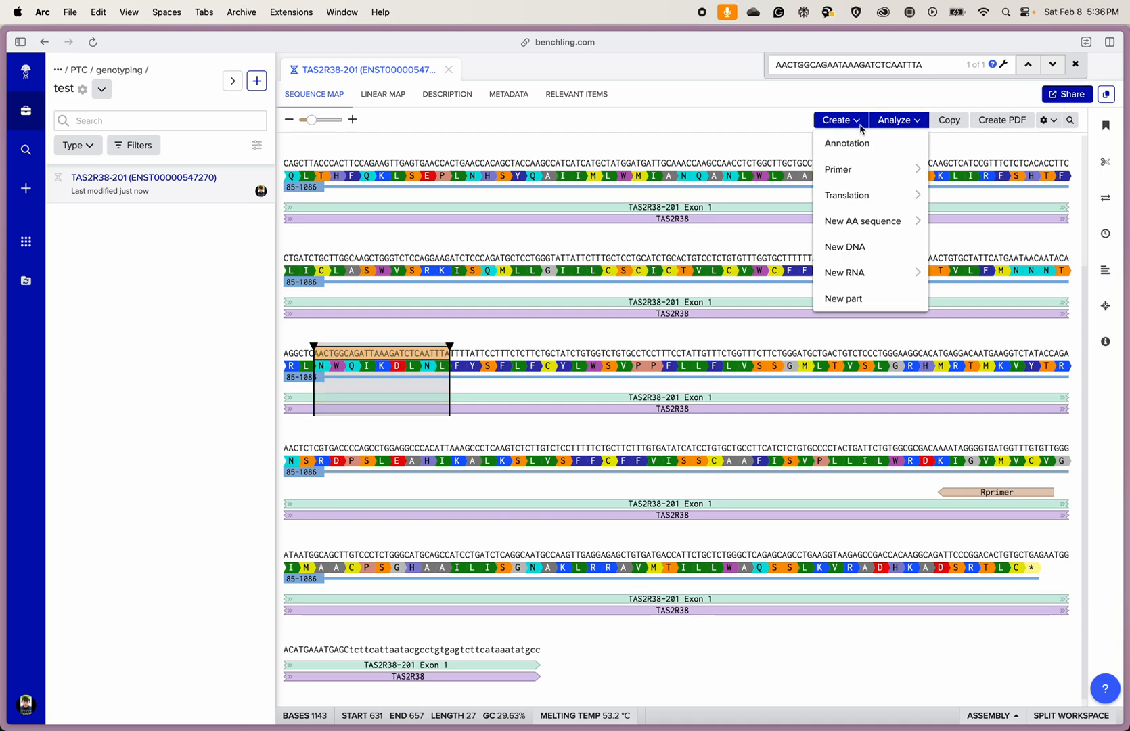
click(856, 148)
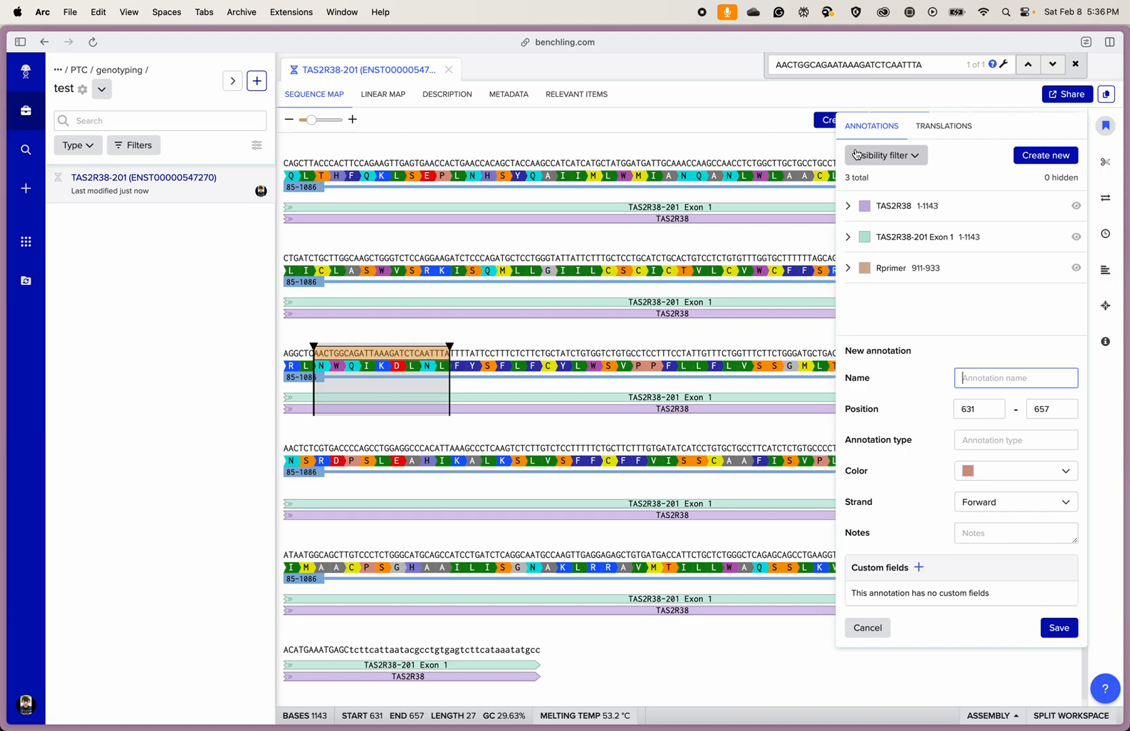
click(1006, 504)
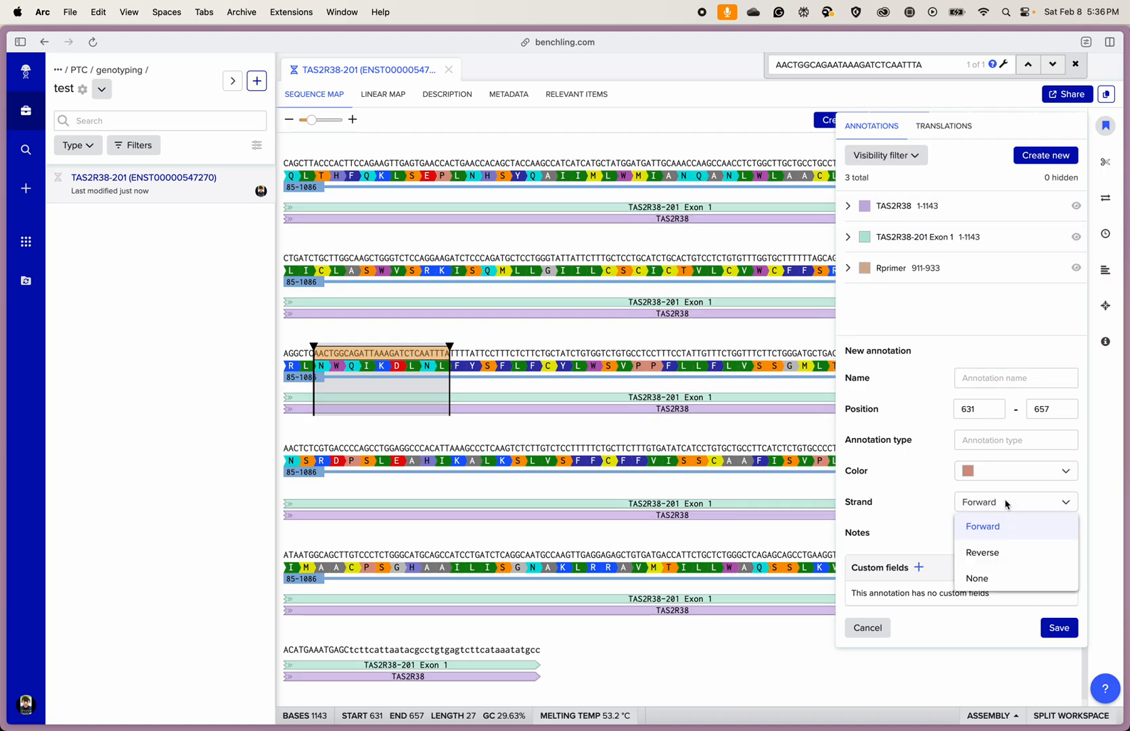
click(998, 525)
click(999, 506)
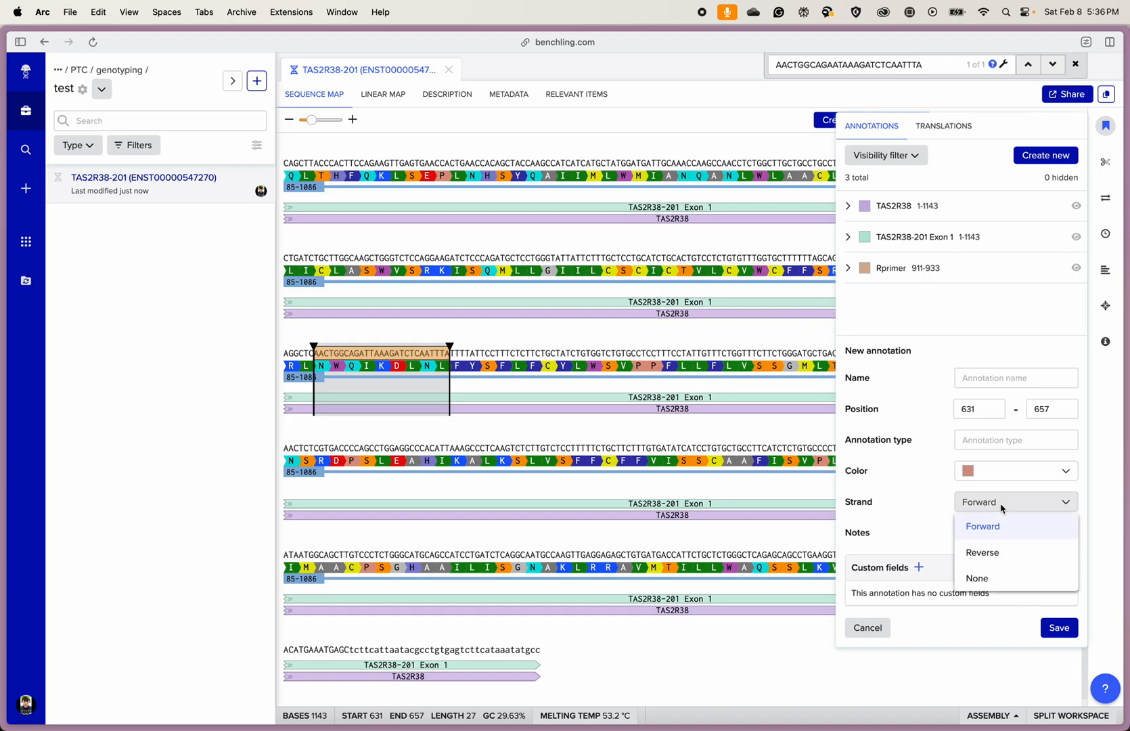
click(993, 533)
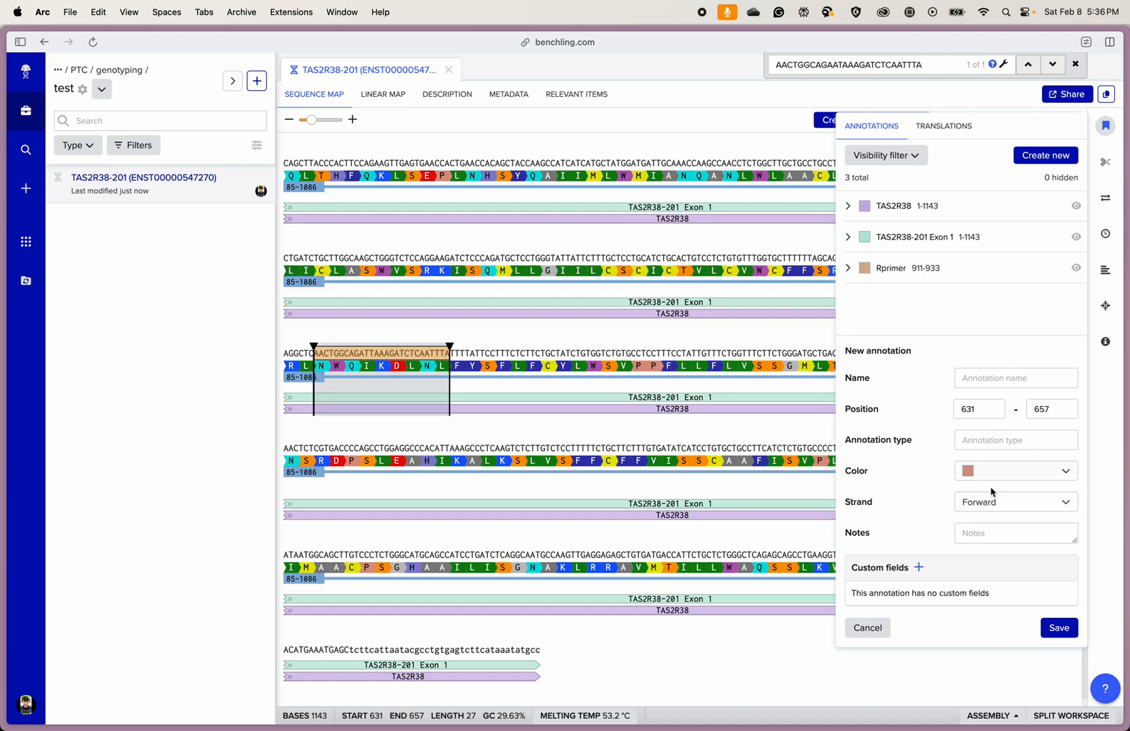
click(972, 376)
text(Fprimer)
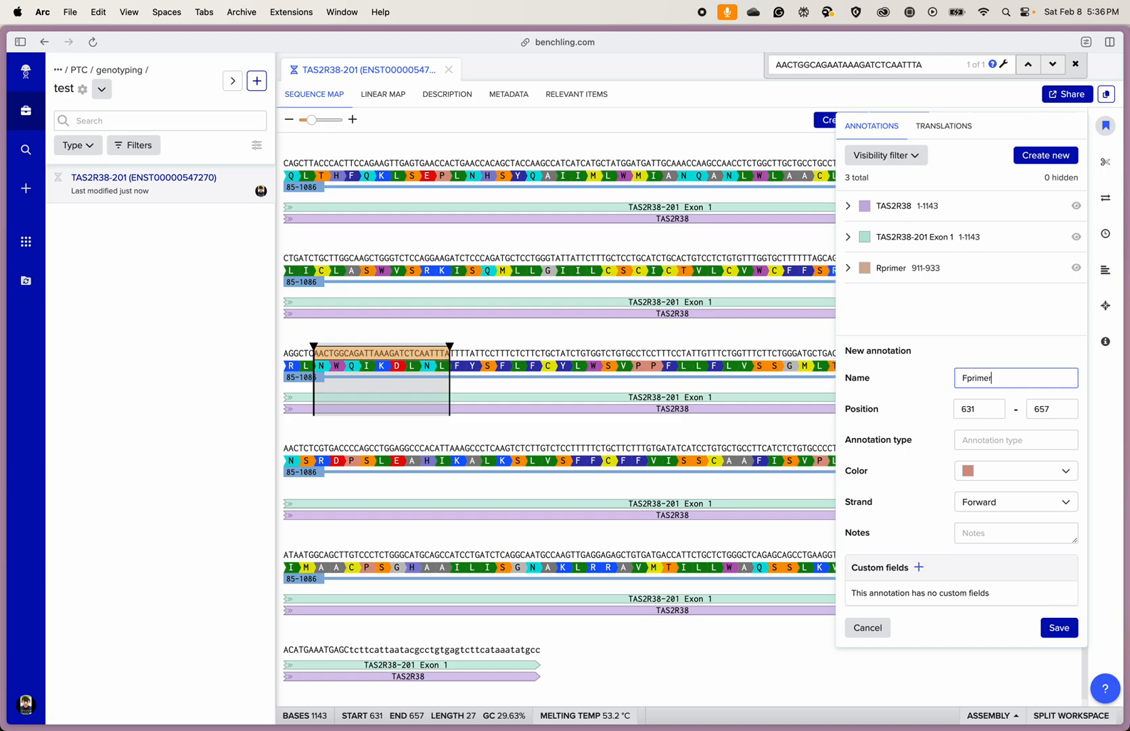
click(1059, 628)
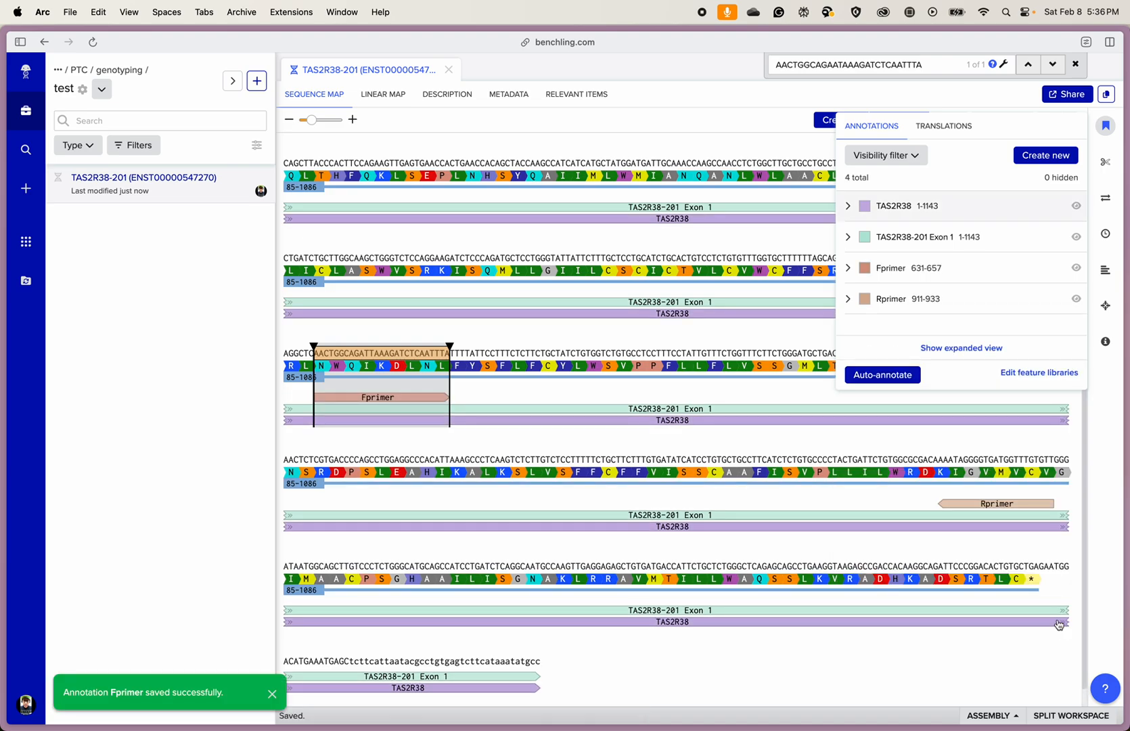
- Dismiss the annotation list and sequence search, and select the region from the start of Fprimer through the end of Rprimer, bases 631-933
click(1105, 125)
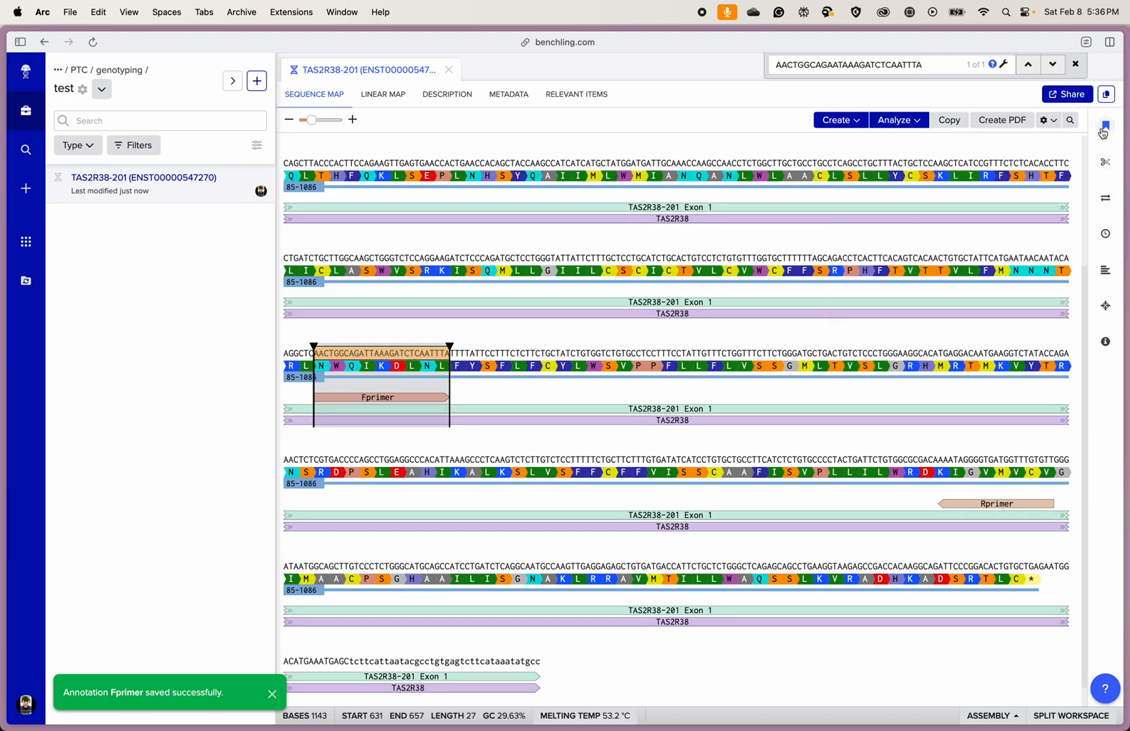
click(667, 378)
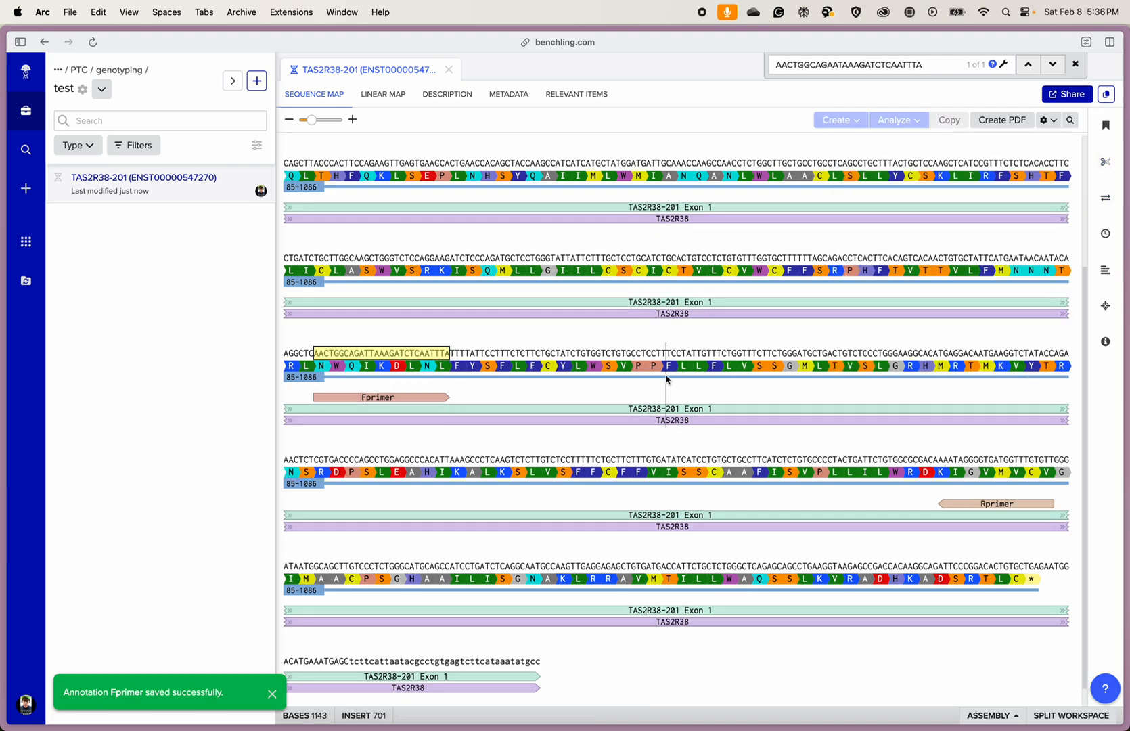
click(1076, 64)
click(420, 403)
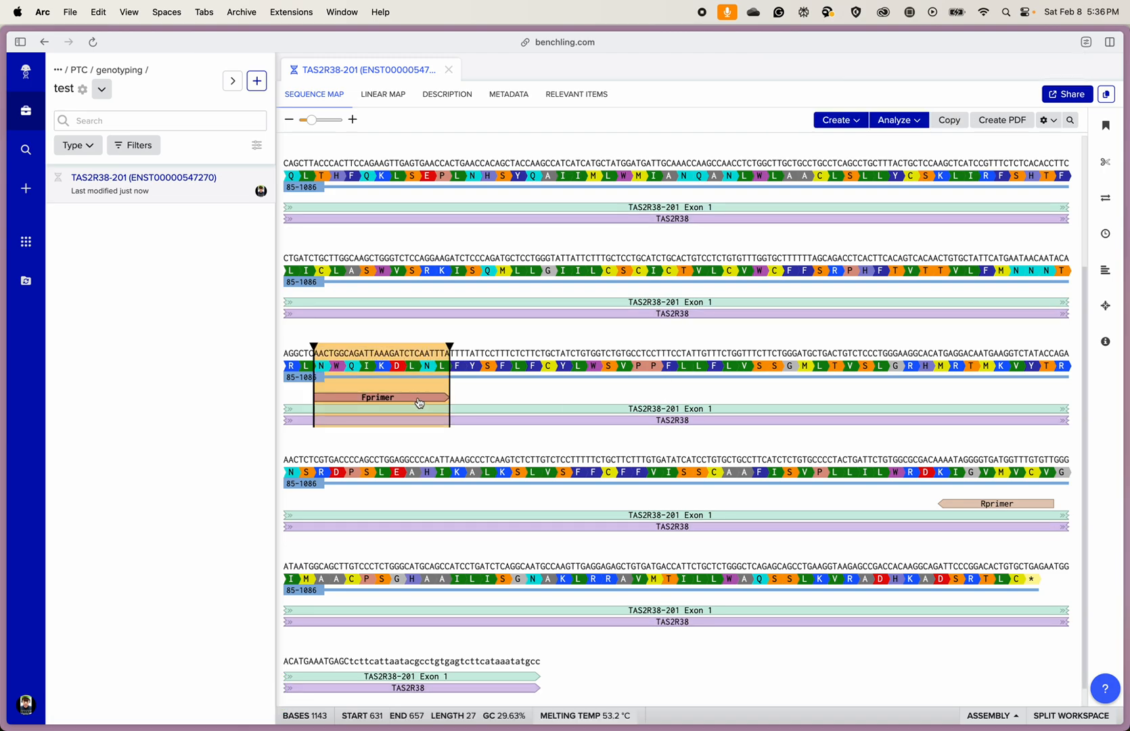
drag(450, 384, 1055, 478)
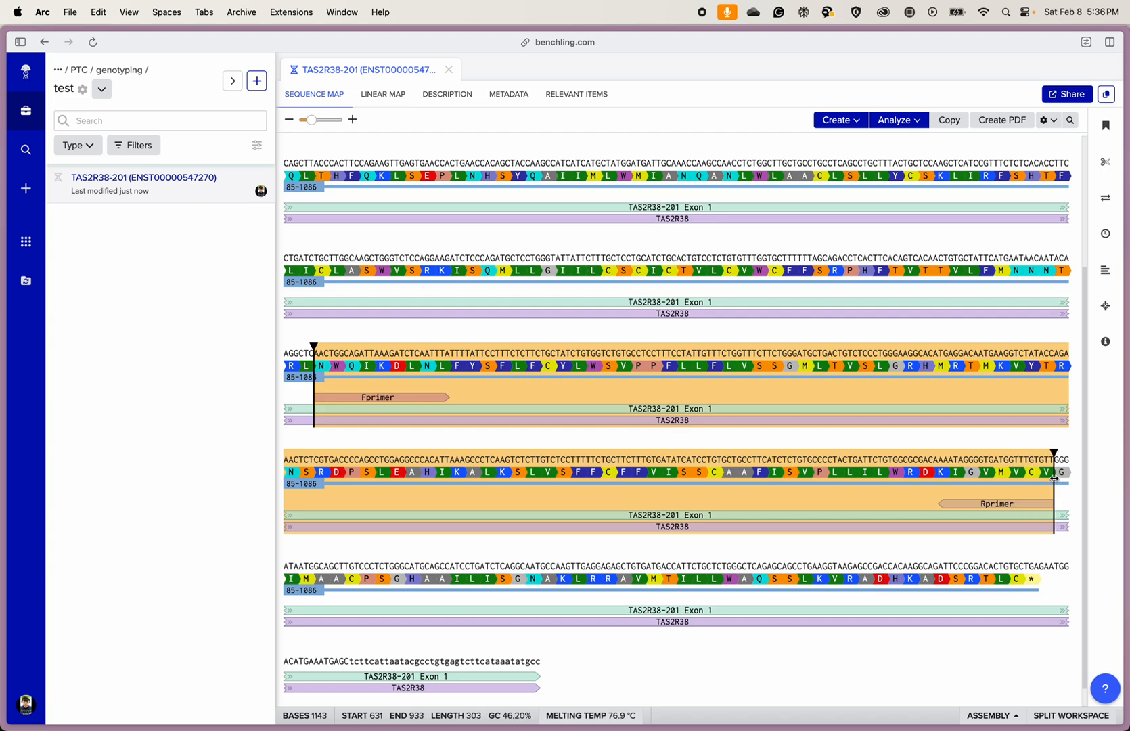